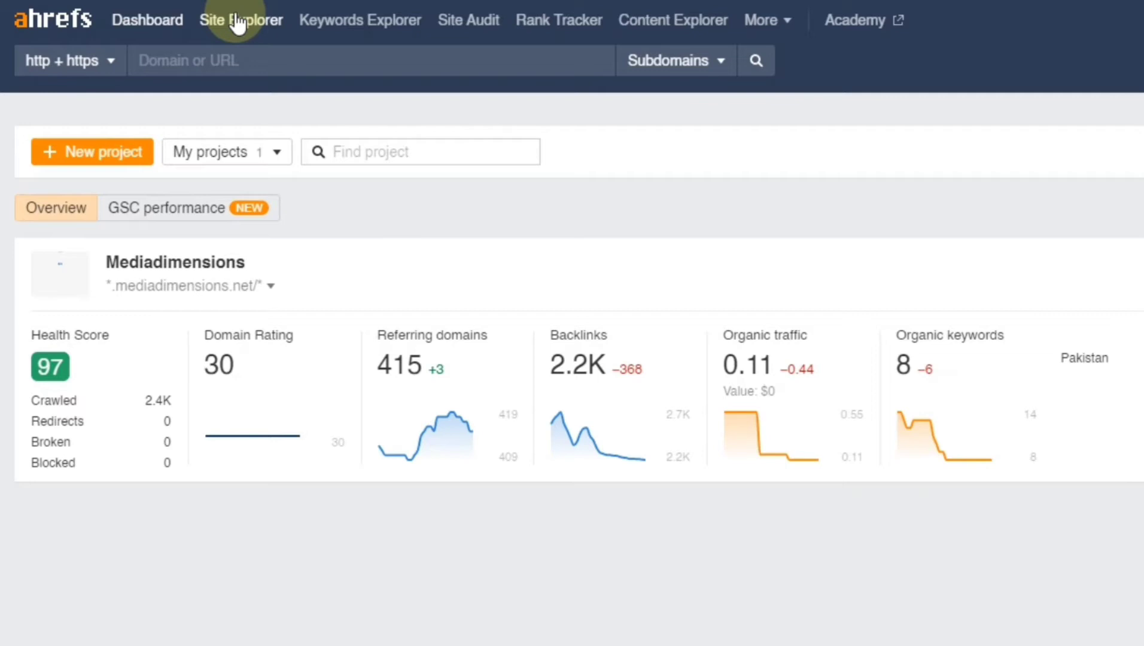
Open Site Explorer briefly, and go on to Keywords Explorer.
{"action": "left_click", "coordinate": [238, 23]}
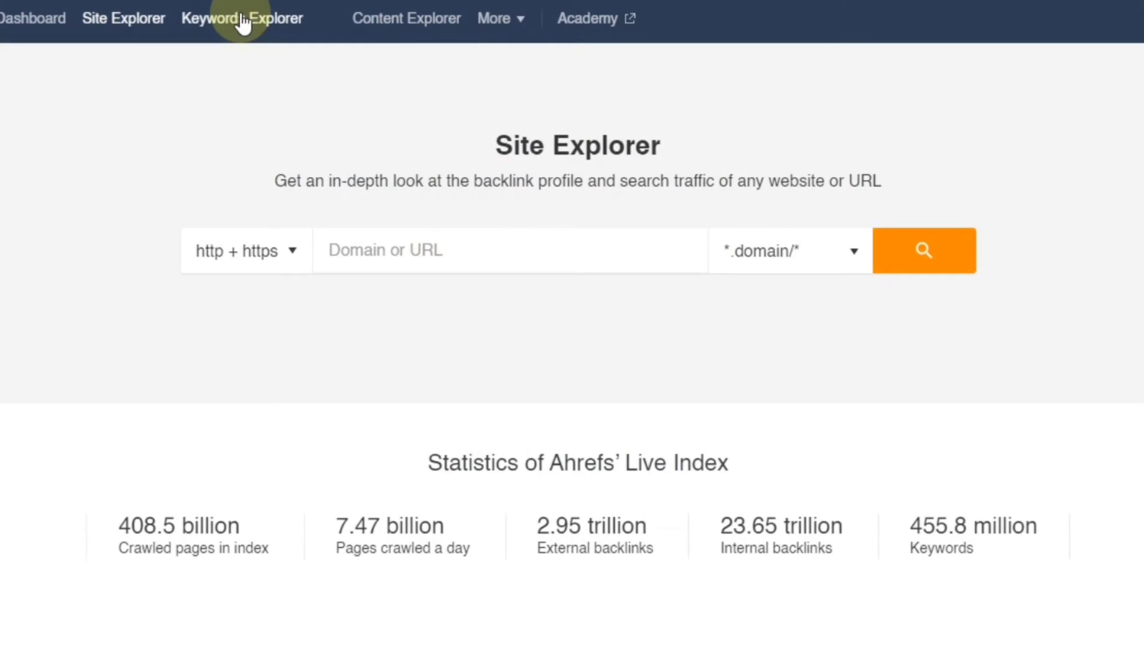
{"action": "left_click", "coordinate": [244, 23]}
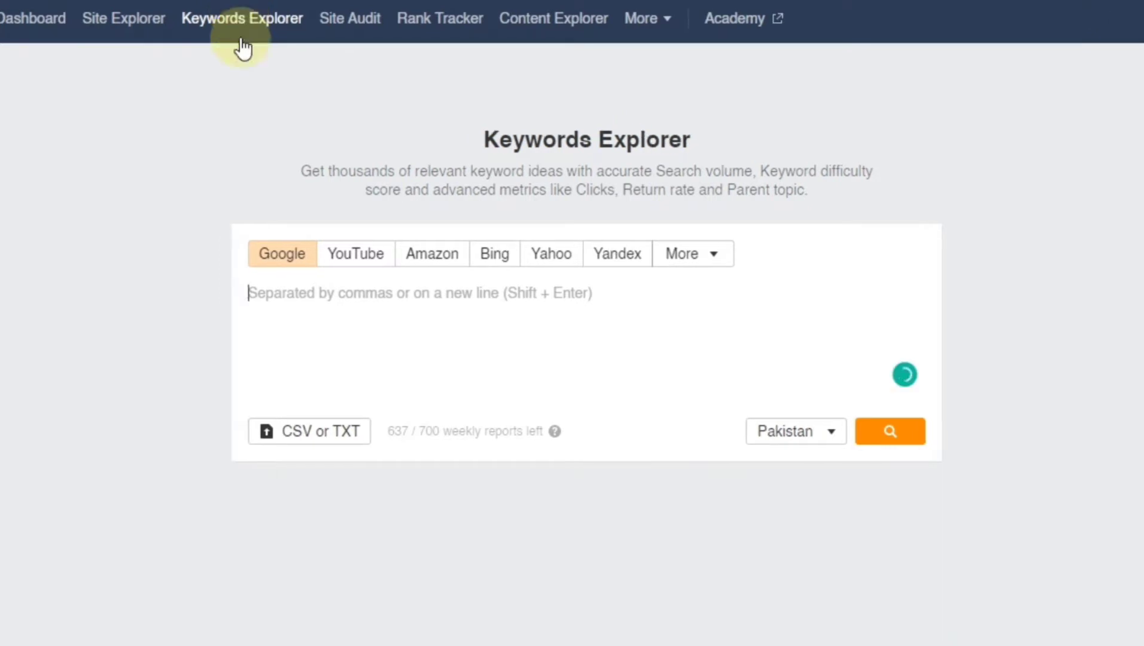
Look through the available search engines, including YouTube and the additional ones, and return the selection to Google.
{"action": "left_click", "coordinate": [352, 269]}
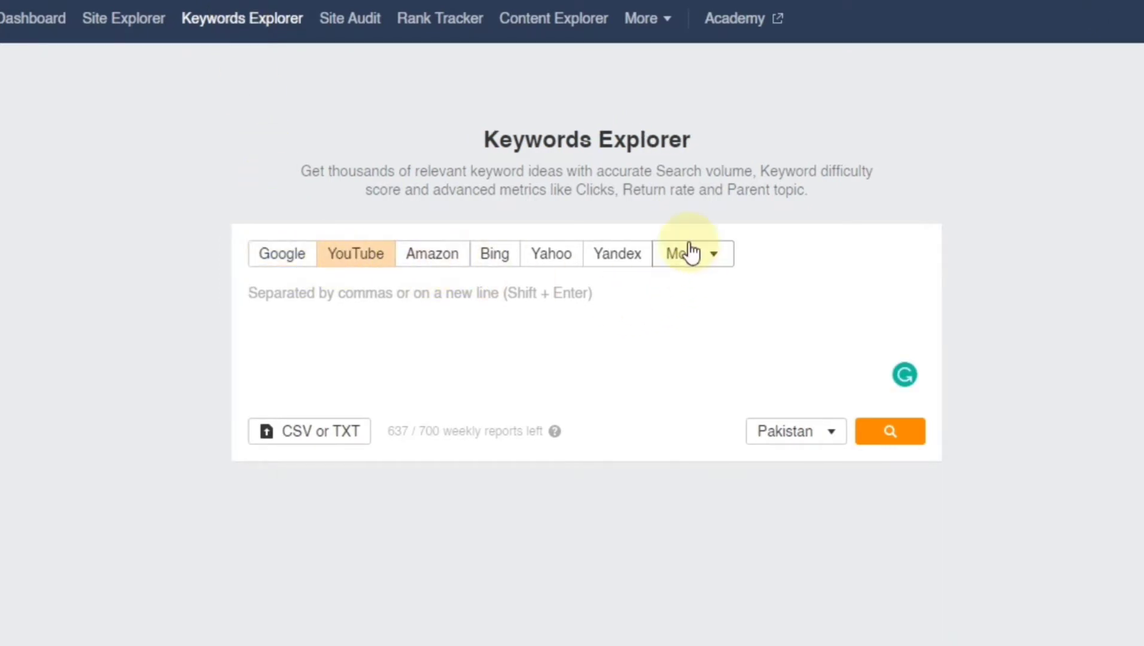
{"action": "left_click", "coordinate": [716, 258]}
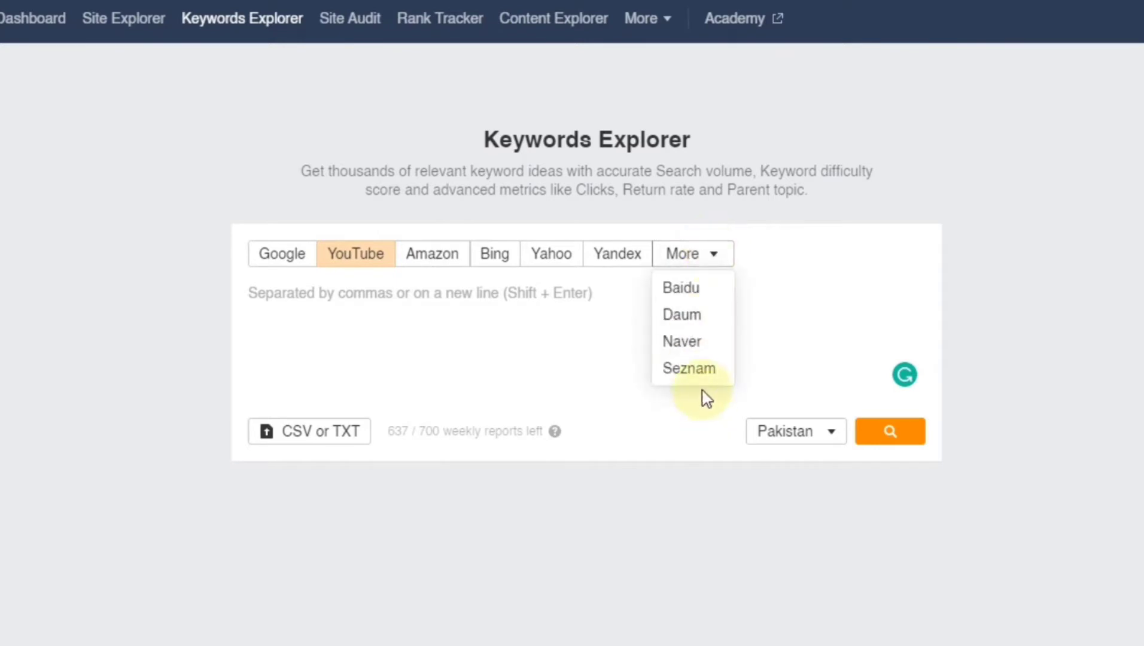
{"action": "left_click", "coordinate": [613, 357]}
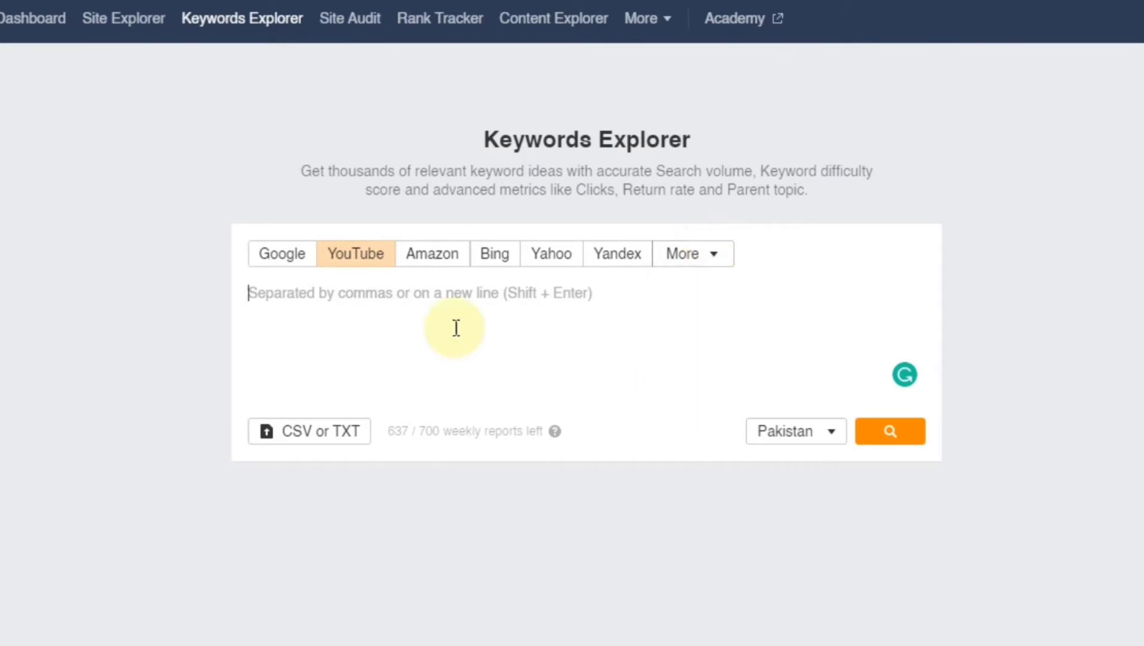
{"action": "left_click", "coordinate": [299, 263]}
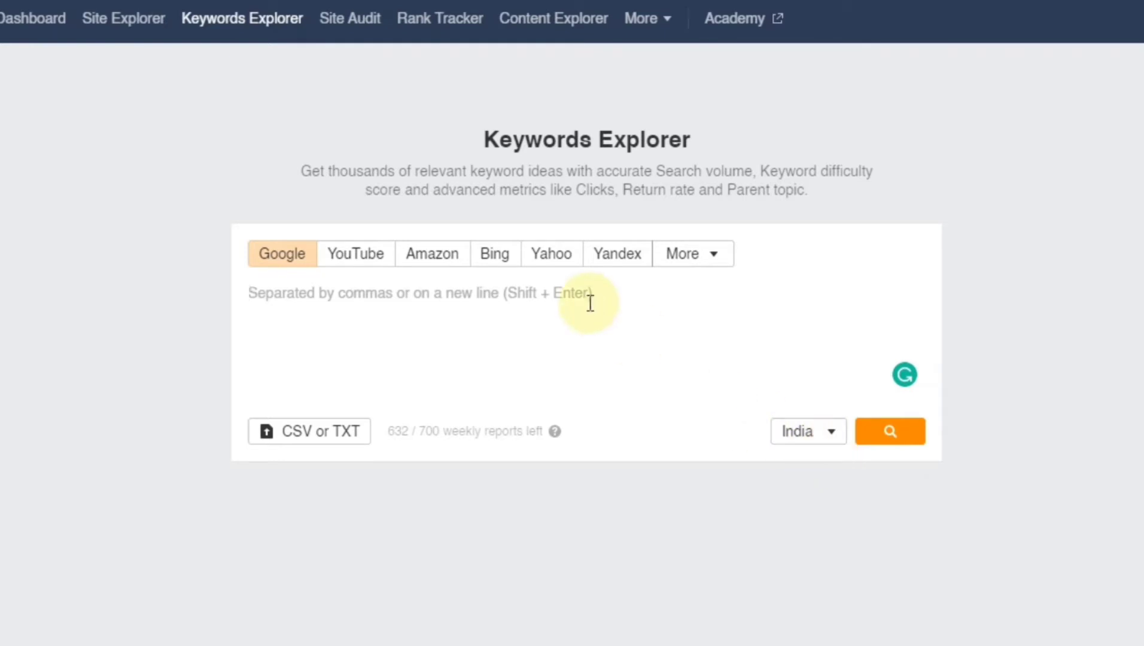
Look through the list of target countries offered for the keyword search.
{"action": "left_click", "coordinate": [801, 436]}
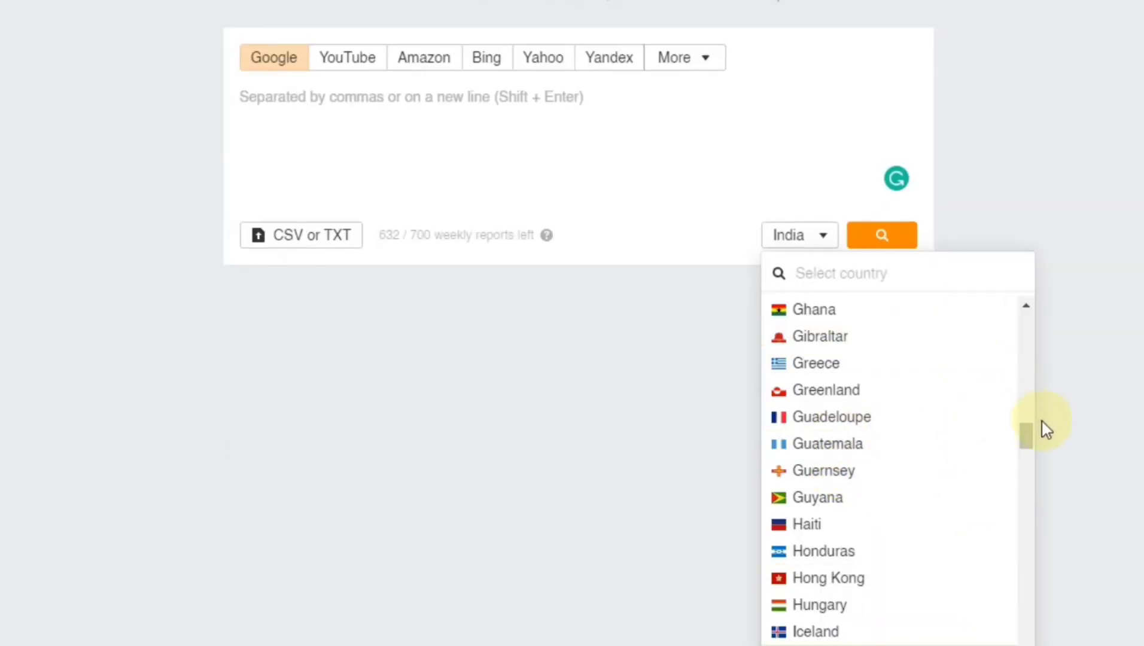
{"action": "left_click_drag", "start_coordinate": [1027, 447], "coordinate": [1082, 369]}
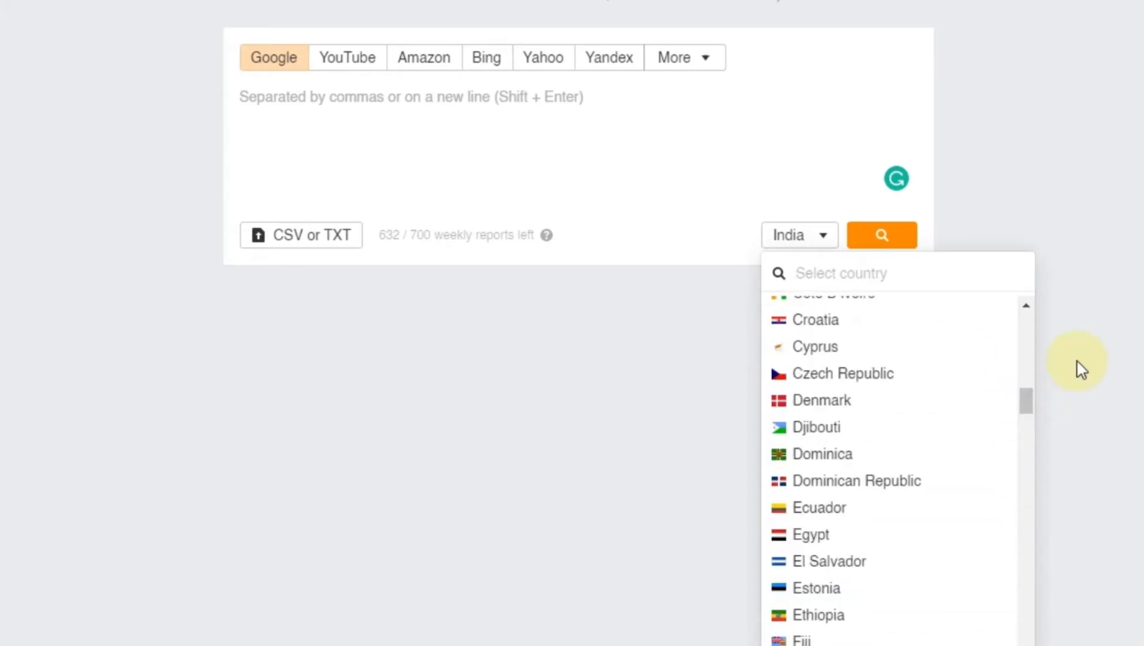
{"action": "left_click", "coordinate": [1081, 369]}
Run a Google keyword search for "Weight loss" with India as the country.
{"action": "left_click", "coordinate": [455, 309]}
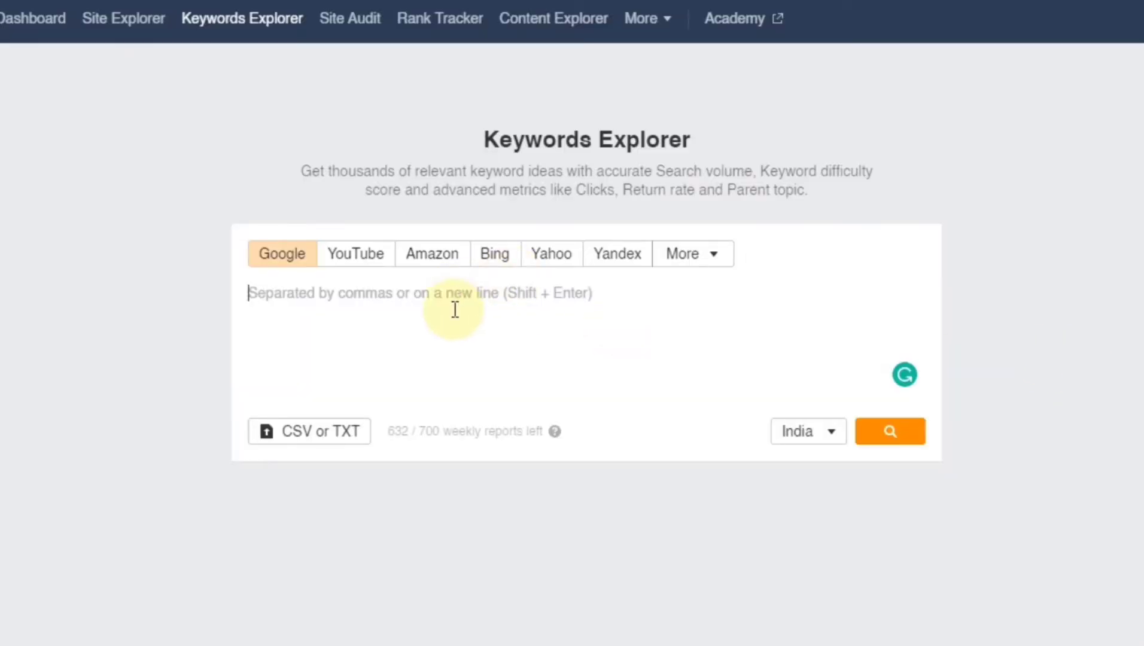
{"action": "type", "text": "Weigt"}
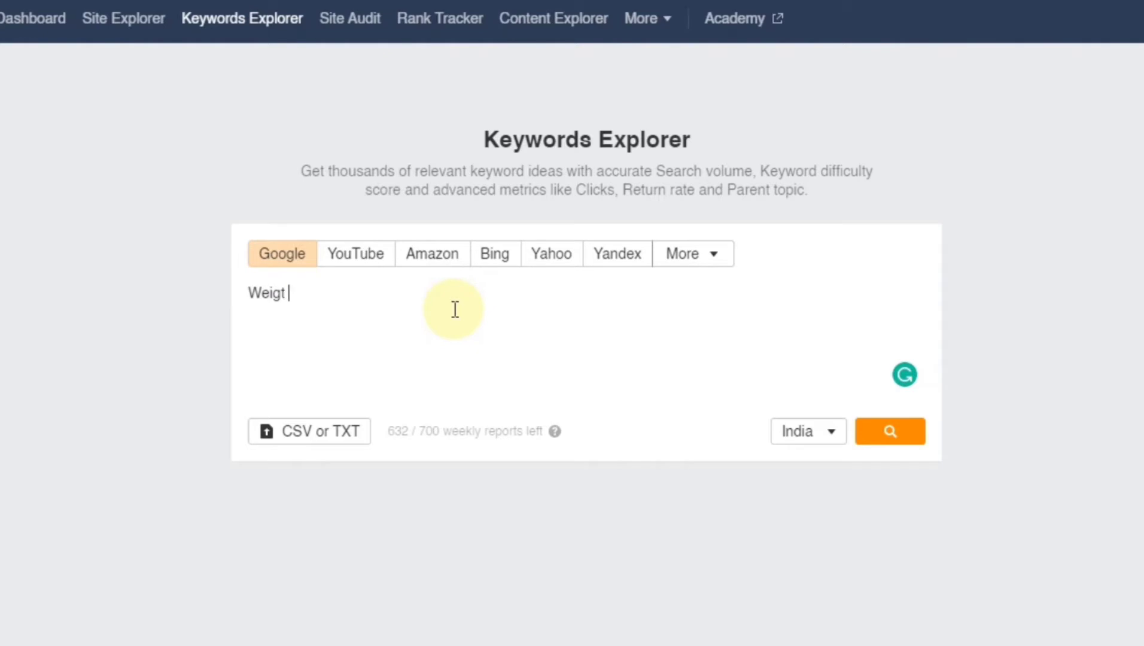
{"action": "key", "text": "BackSpace"}
{"action": "key", "text": "BackSpace"}
{"action": "type", "text": "ht loss"}
{"action": "left_click", "coordinate": [895, 436]}
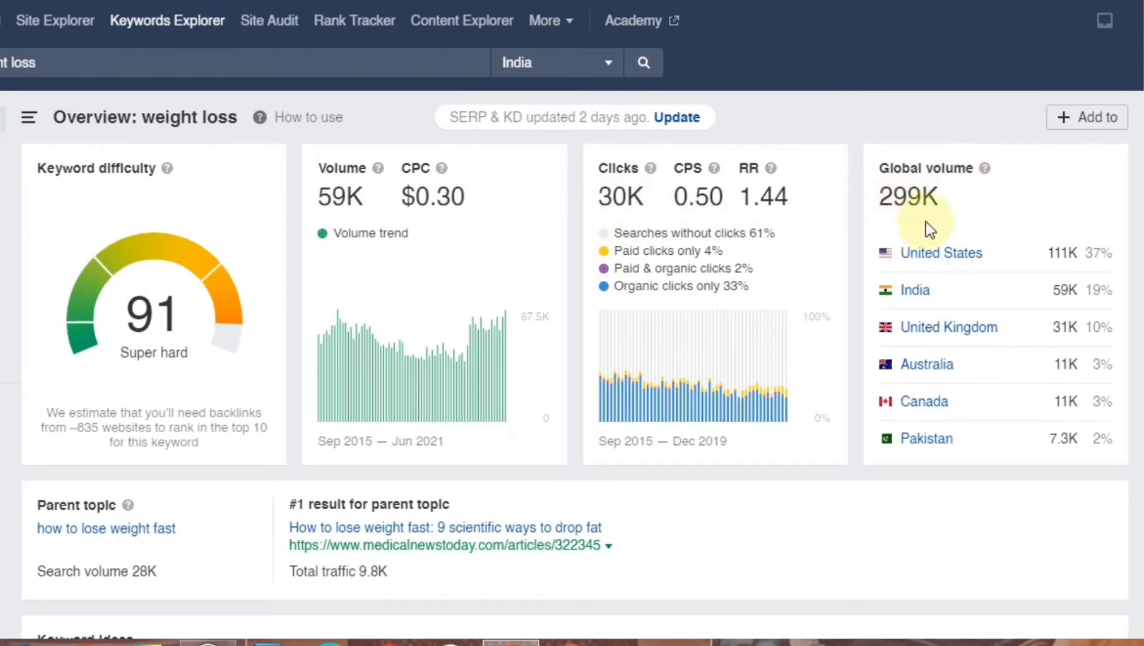
Compare the global search volume of "weight loss" with its volume in India.
{"action": "left_click_drag", "start_coordinate": [882, 200], "coordinate": [942, 200]}
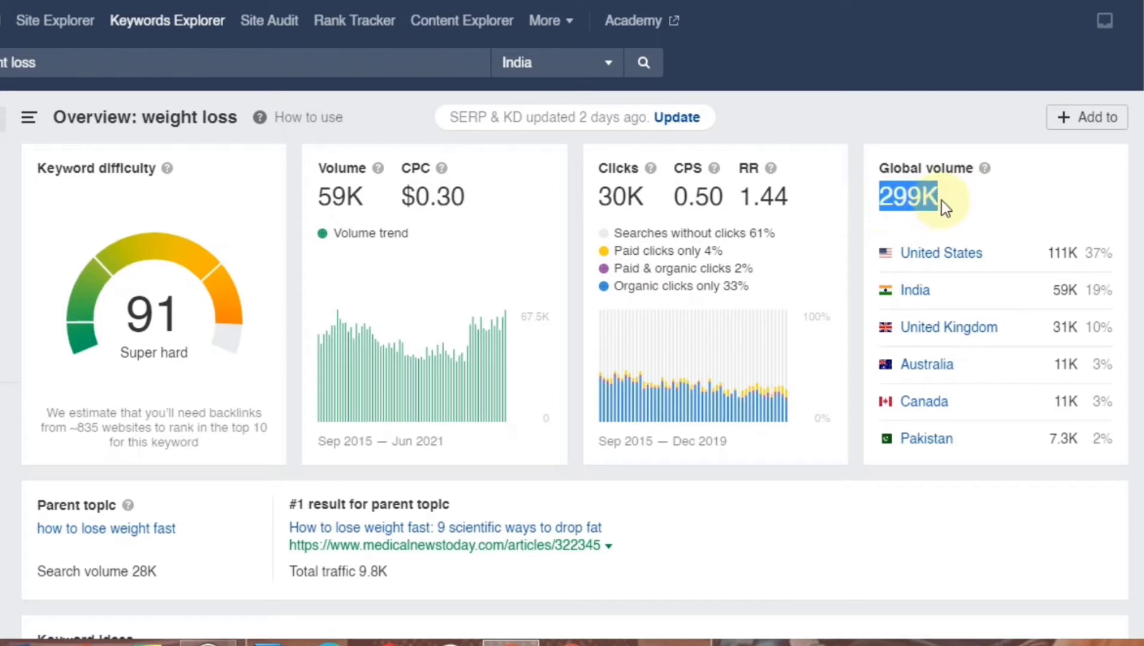
{"action": "left_click", "coordinate": [946, 198]}
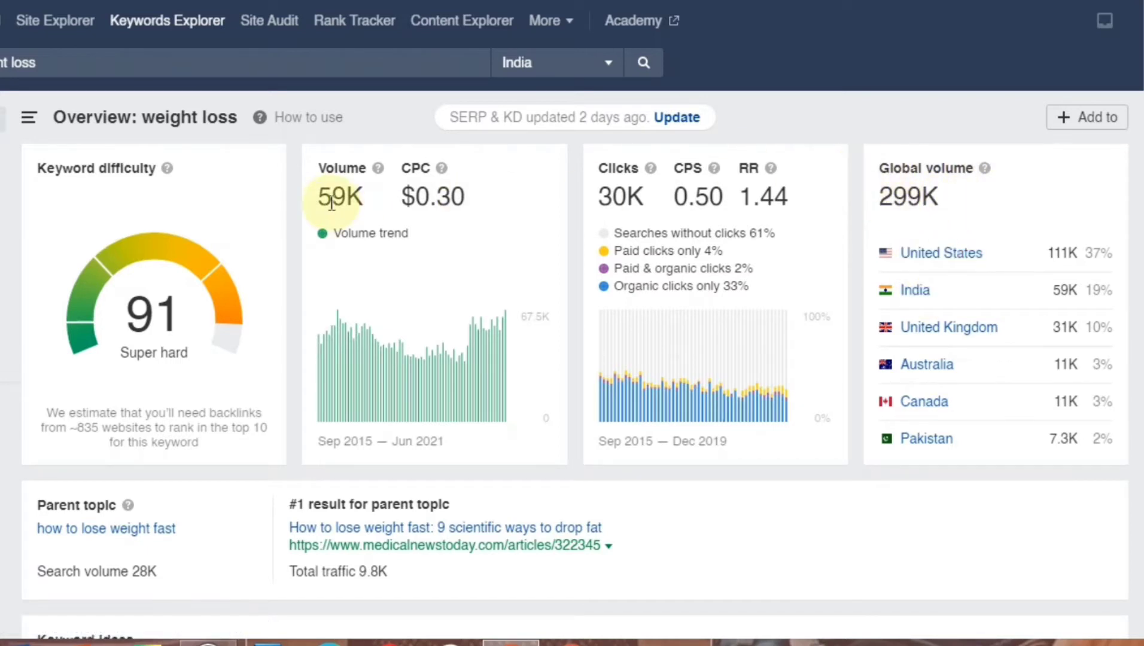
{"action": "left_click_drag", "start_coordinate": [332, 196], "coordinate": [345, 196]}
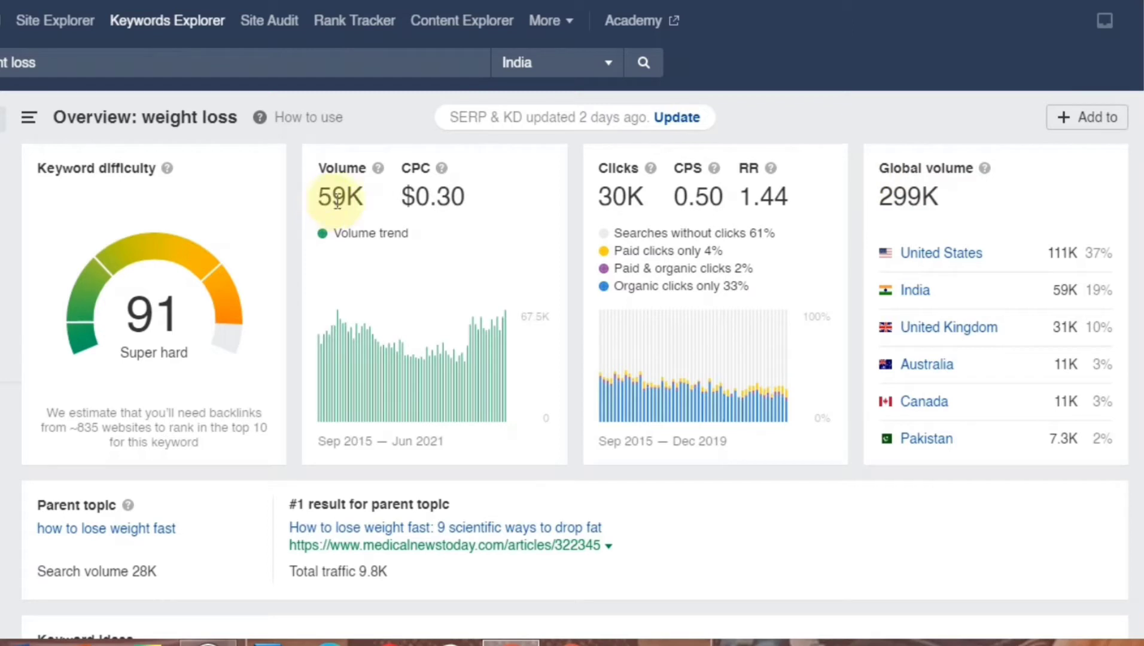
{"action": "left_click", "coordinate": [903, 196]}
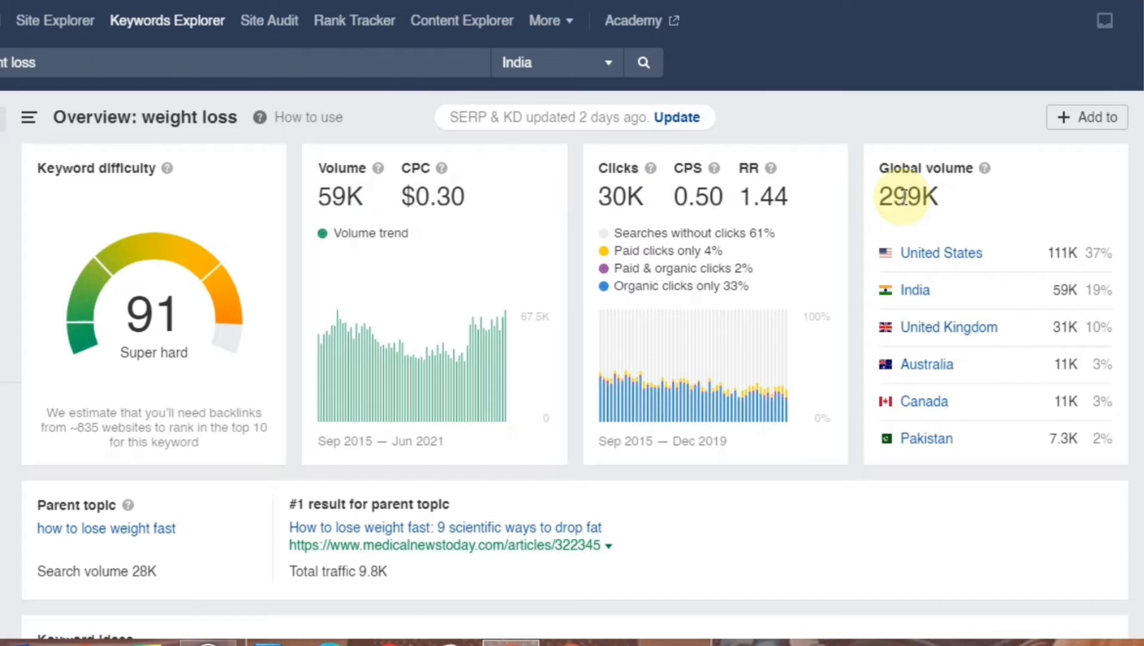
Examine the keyword difficulty score and rating of "weight loss".
{"action": "left_click", "coordinate": [157, 355]}
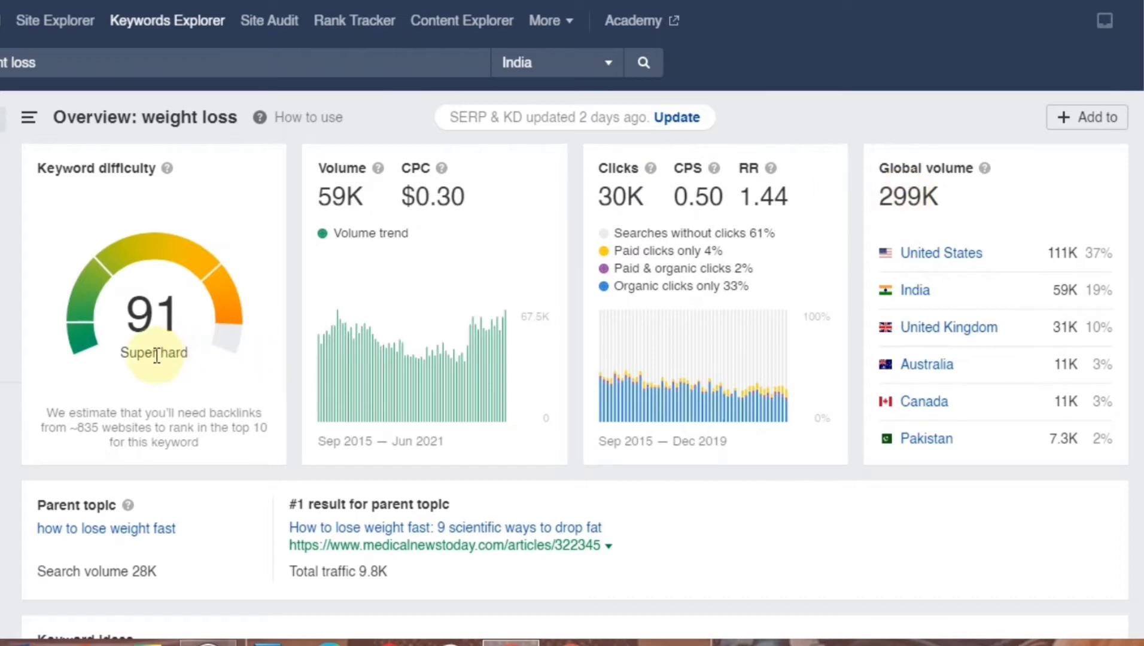
{"action": "double_click", "coordinate": [157, 355]}
{"action": "mouse_move", "coordinate": [186, 357]}
{"action": "left_mouse_down"}
{"action": "mouse_move", "coordinate": [125, 364]}
{"action": "mouse_move", "coordinate": [198, 349]}
{"action": "left_mouse_up"}
{"action": "left_click", "coordinate": [136, 355]}
{"action": "left_click", "coordinate": [167, 354]}
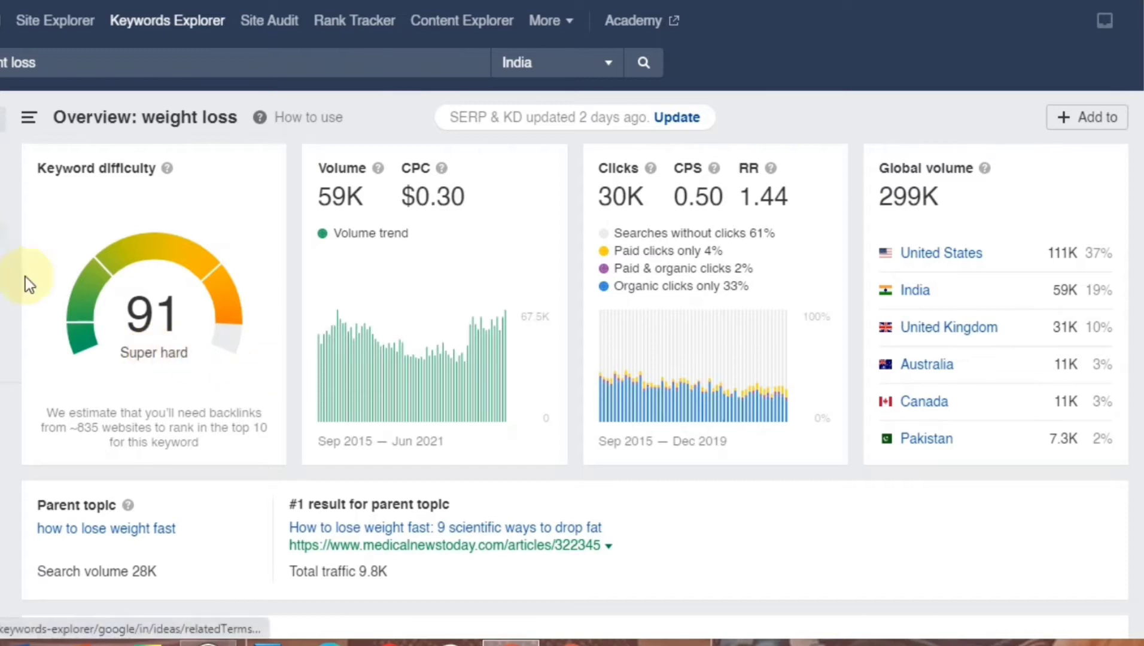
{"action": "left_click_drag", "start_coordinate": [160, 353], "coordinate": [174, 348]}
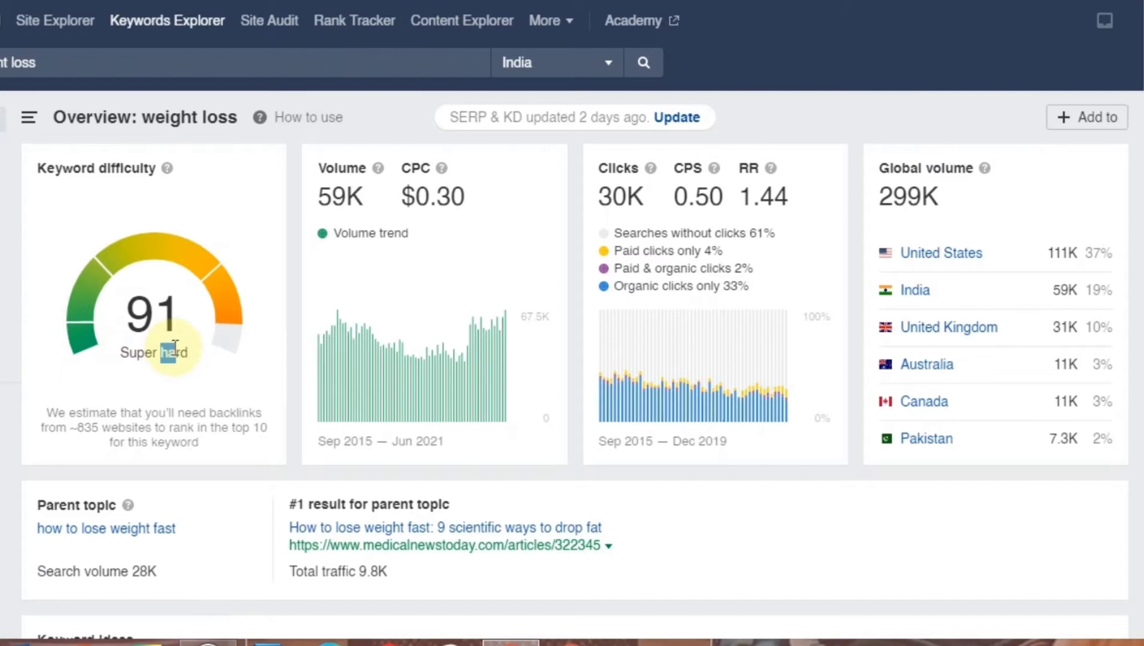
{"action": "left_click", "coordinate": [219, 340]}
Open the full list of terms-match keyword ideas for "weight loss".
{"action": "scroll", "coordinate": [572, 323], "scroll_direction": "down", "scroll_amount": 8}
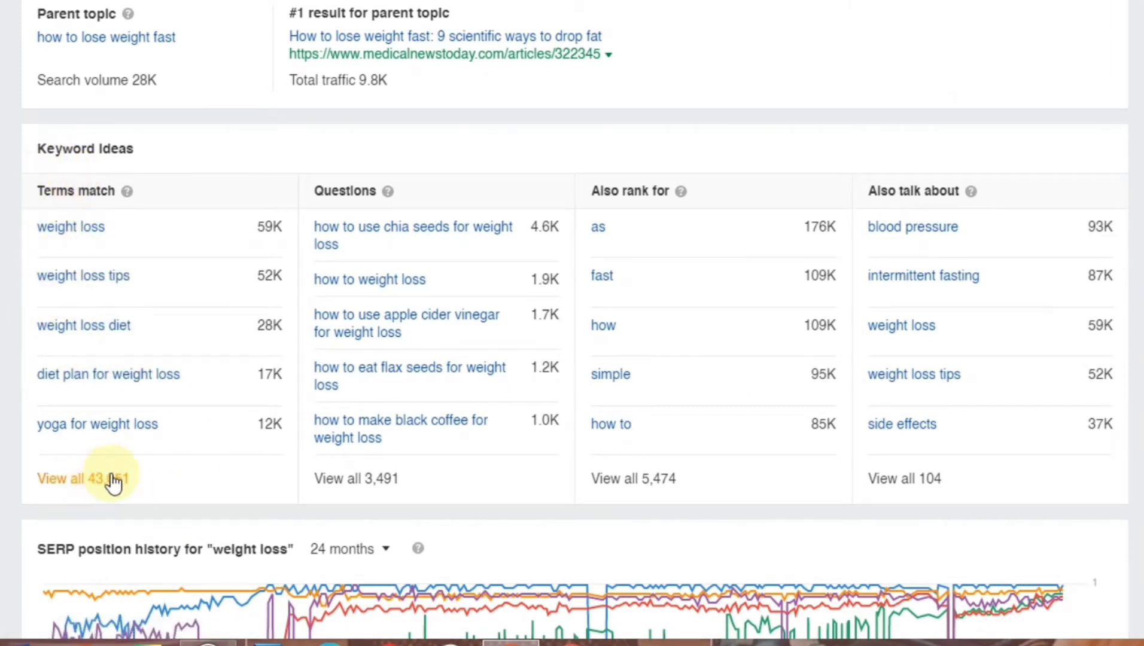
{"action": "left_click", "coordinate": [82, 479]}
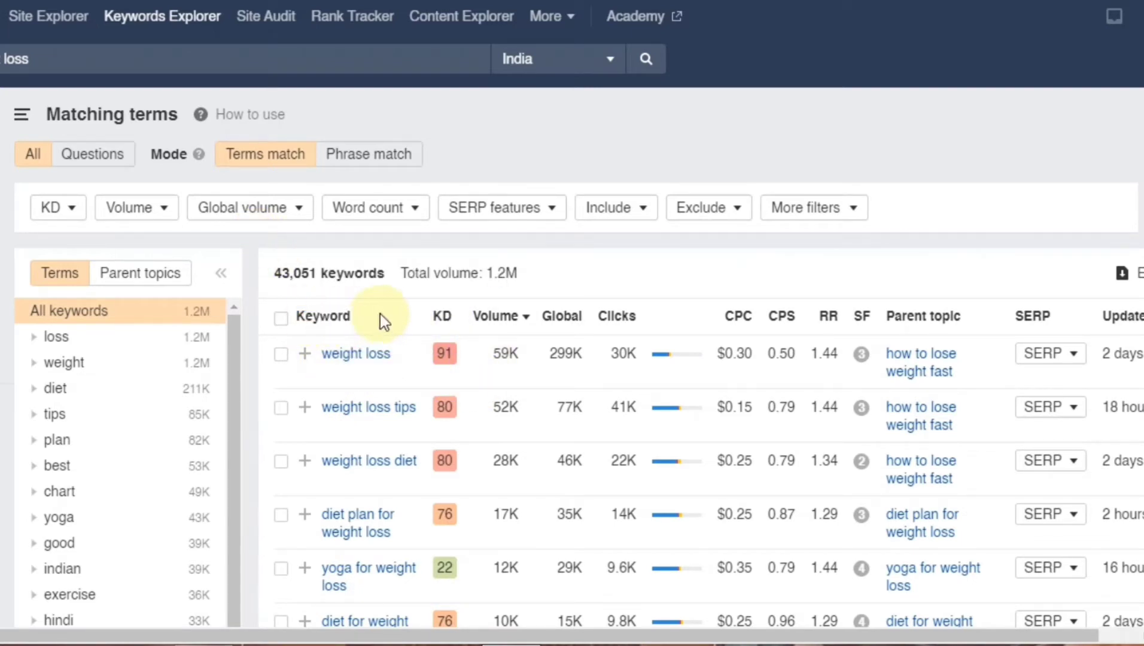
Examine the volume, global volume, clicks and CPC of the "weight loss" row in the matching terms.
{"action": "mouse_move", "coordinate": [444, 323]}
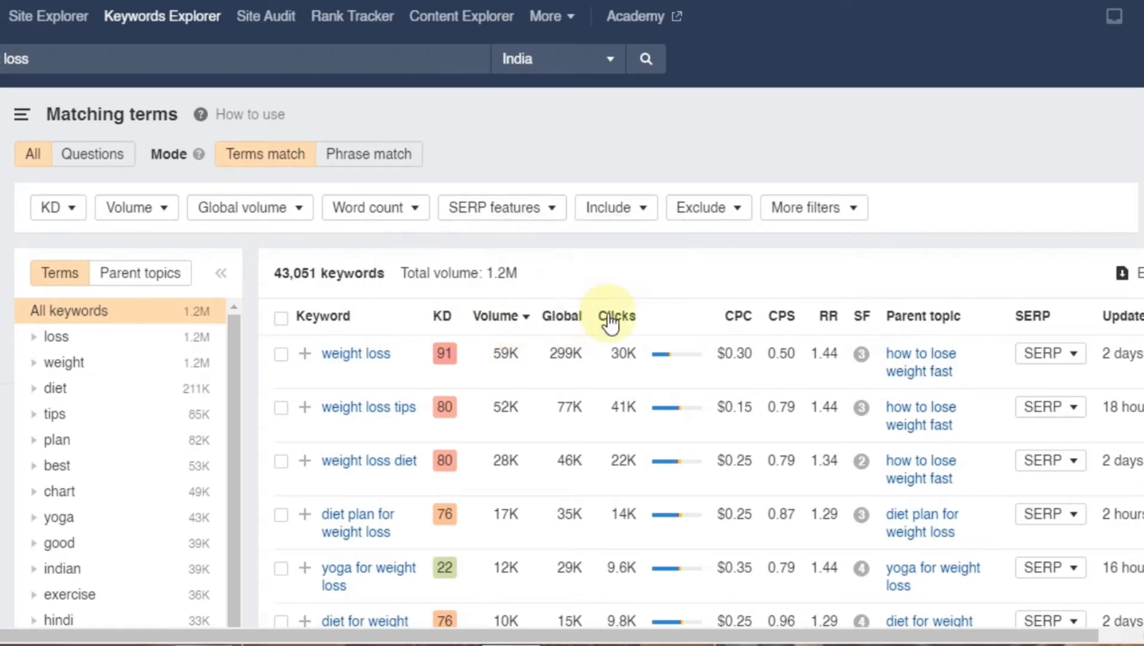
{"action": "double_click", "coordinate": [503, 354]}
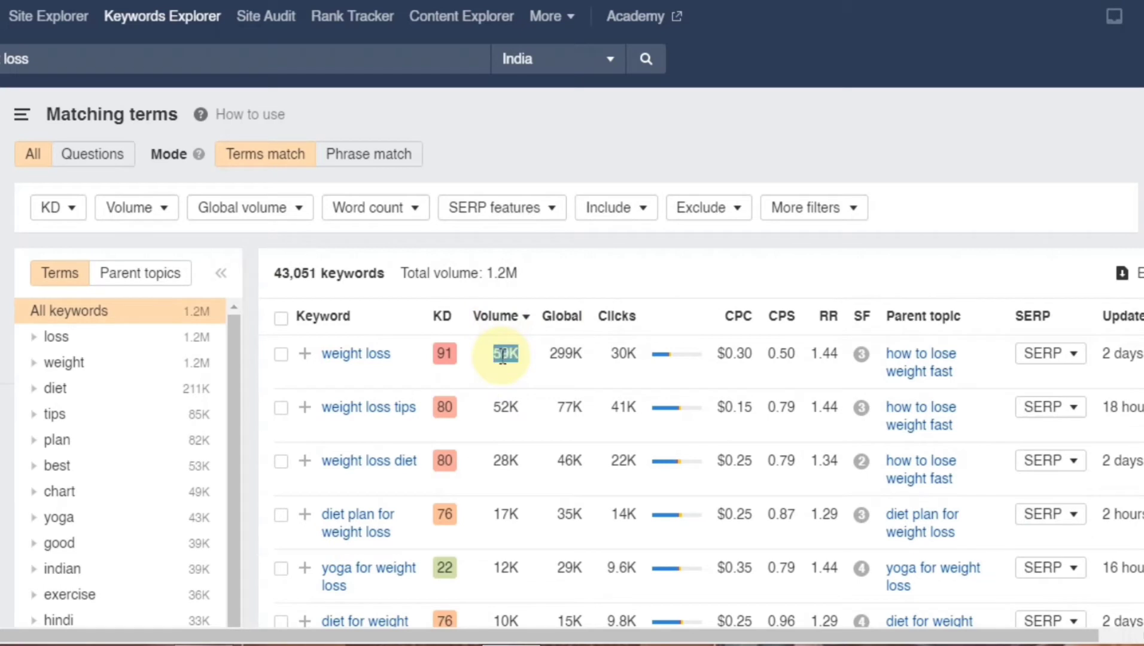
{"action": "double_click", "coordinate": [565, 354]}
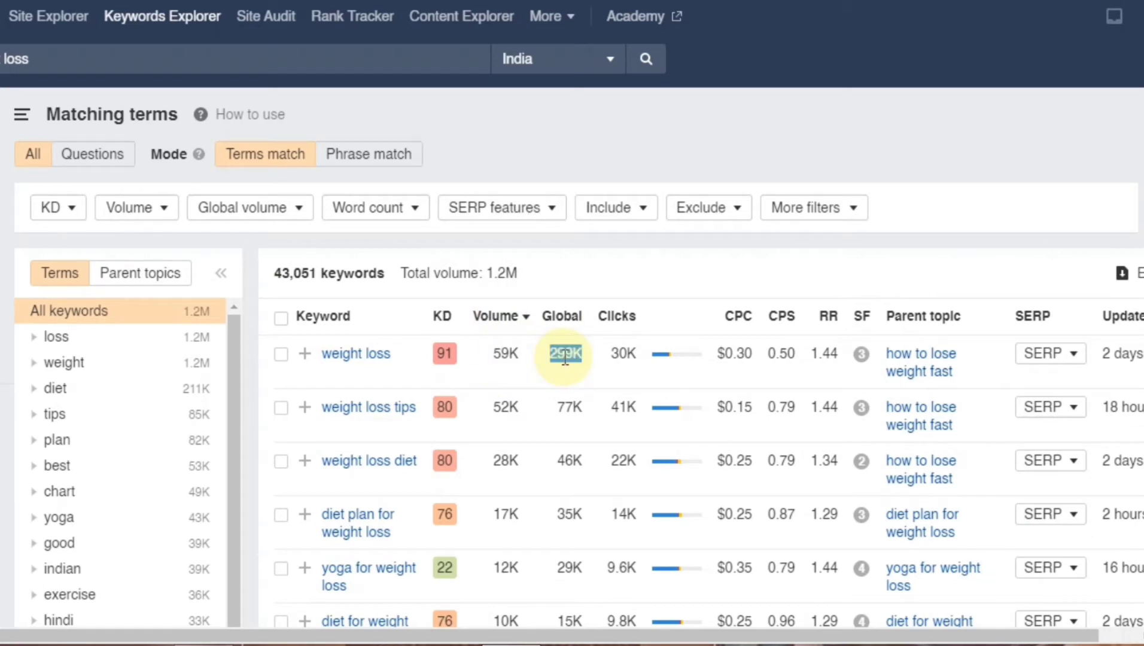
{"action": "double_click", "coordinate": [626, 357]}
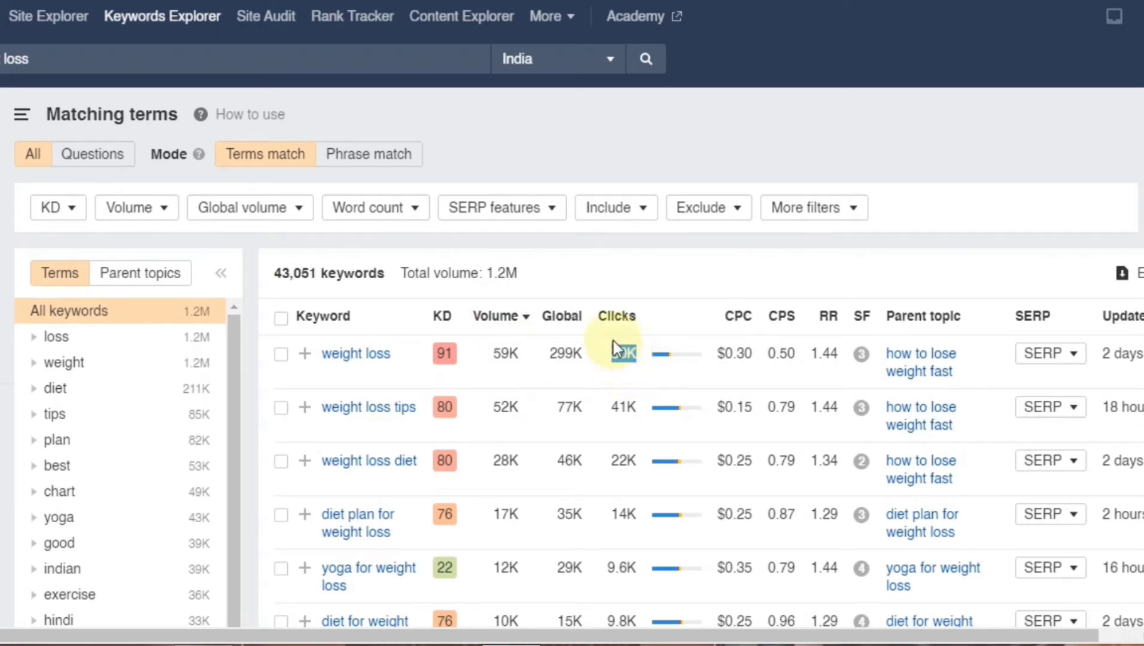
{"action": "left_click", "coordinate": [630, 356]}
{"action": "double_click", "coordinate": [737, 353]}
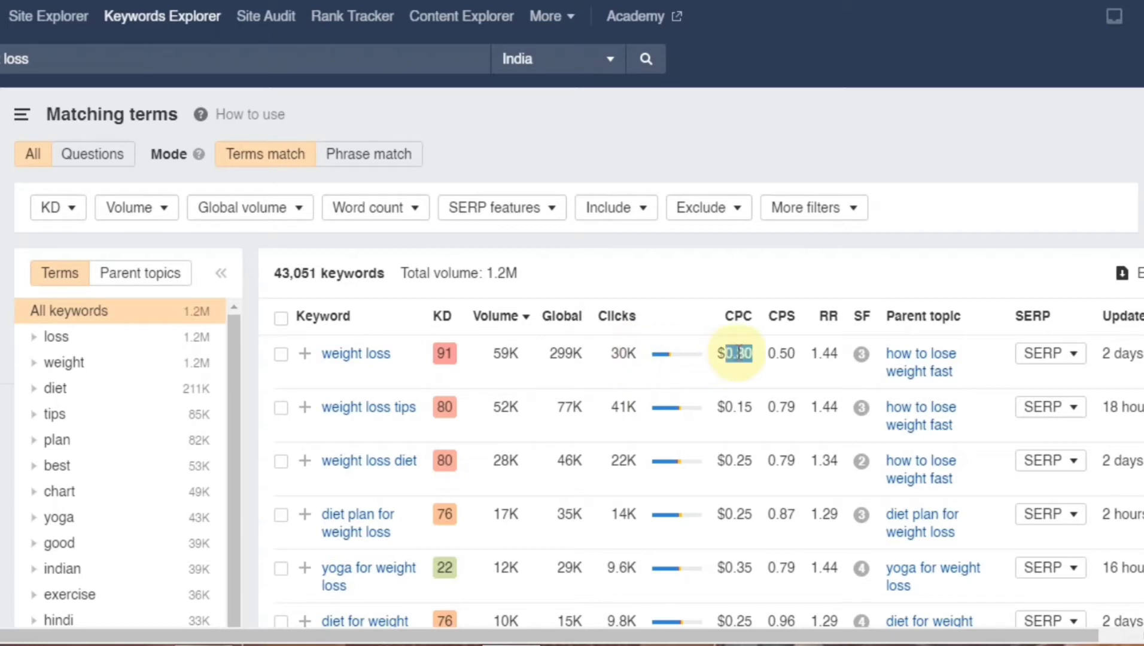
{"action": "left_click", "coordinate": [672, 261]}
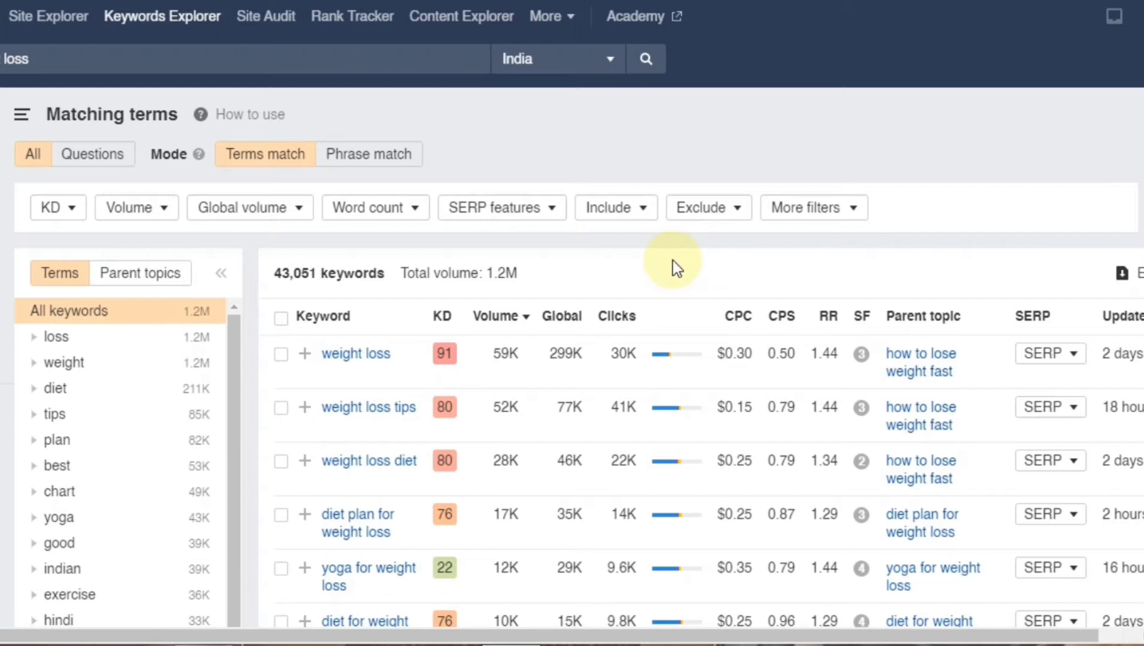
Filter the matching terms to a maximum keyword difficulty of 5.
{"action": "left_click", "coordinate": [48, 209]}
{"action": "left_click", "coordinate": [213, 247]}
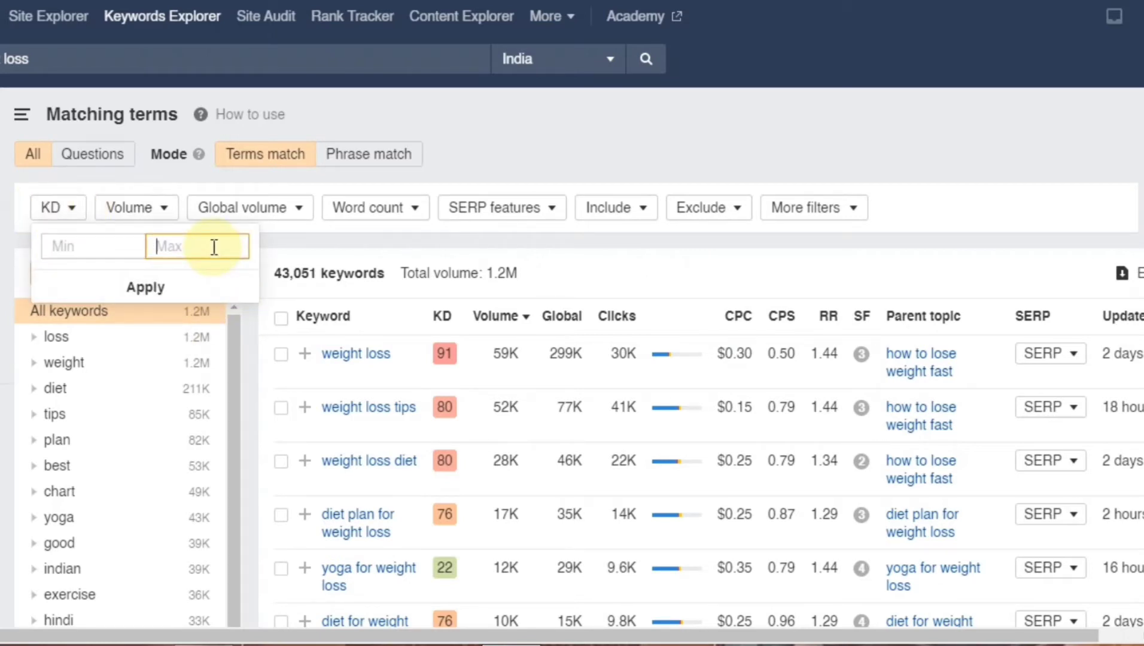
{"action": "type", "text": "5"}
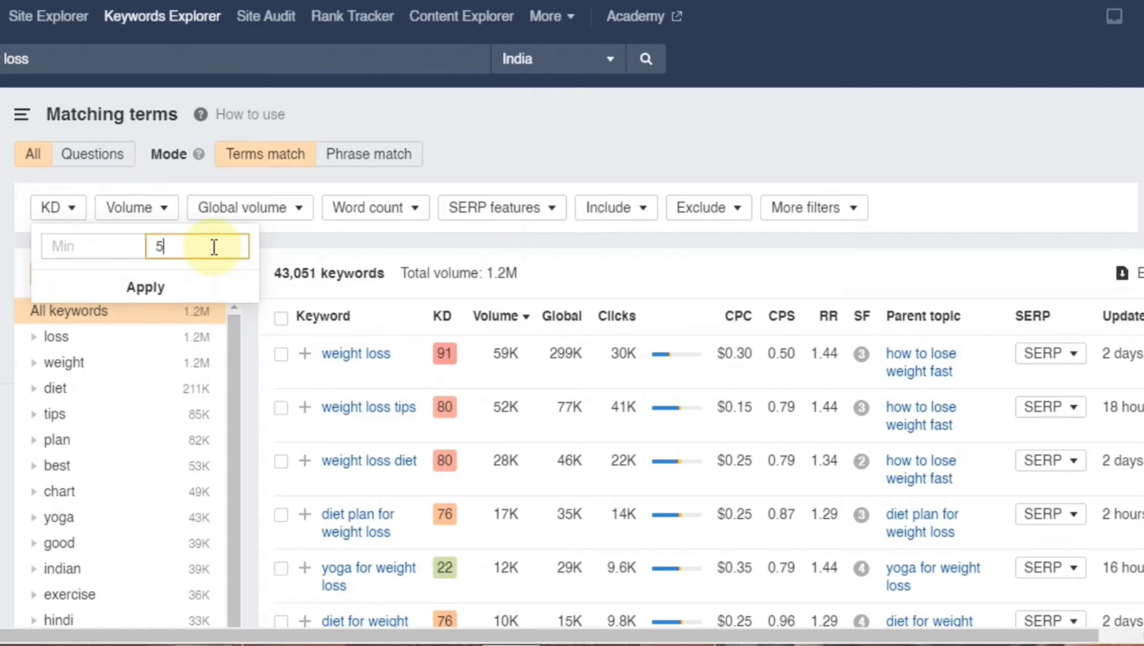
{"action": "left_click", "coordinate": [177, 292]}
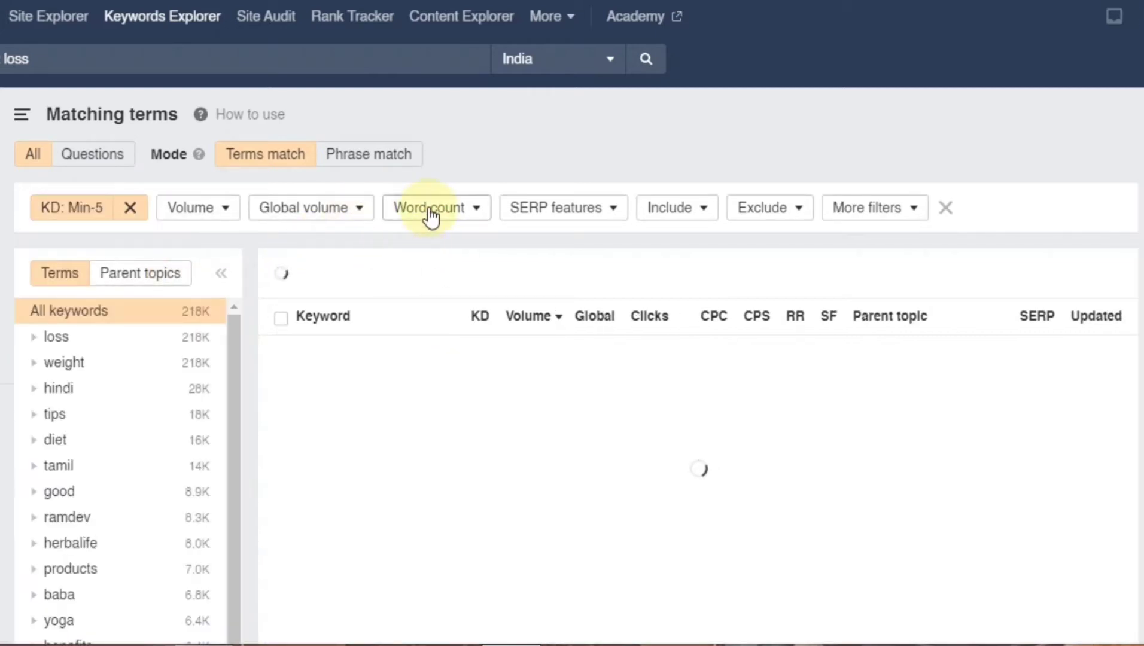
Filter the matching terms to a maximum word count of 3.
{"action": "left_click", "coordinate": [432, 215]}
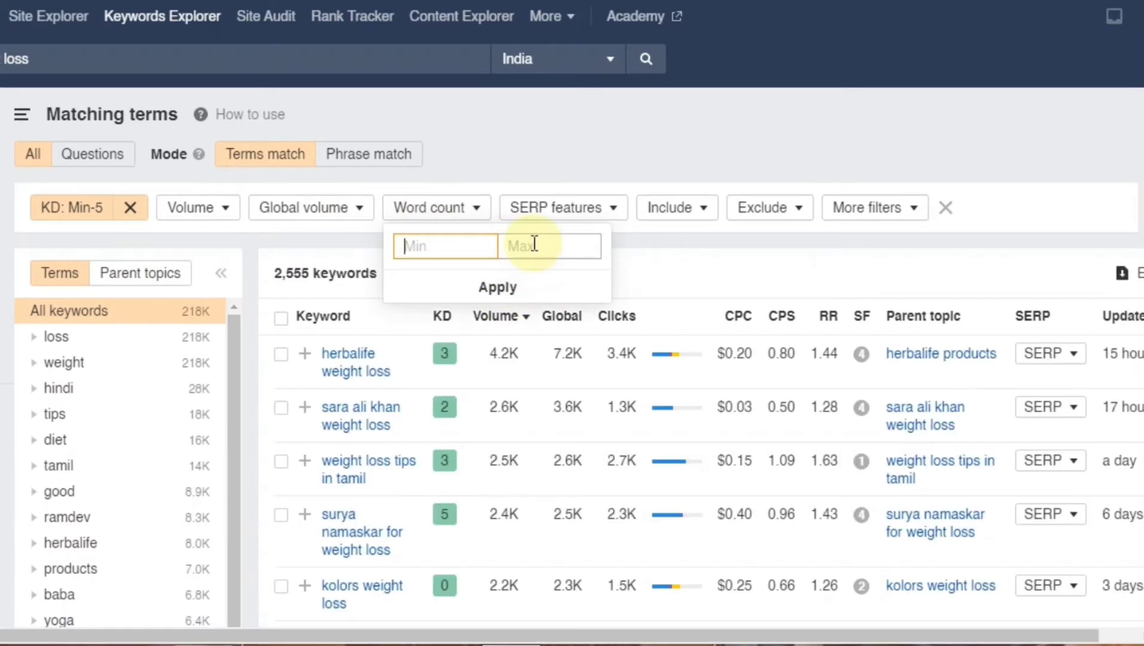
{"action": "left_click", "coordinate": [534, 244]}
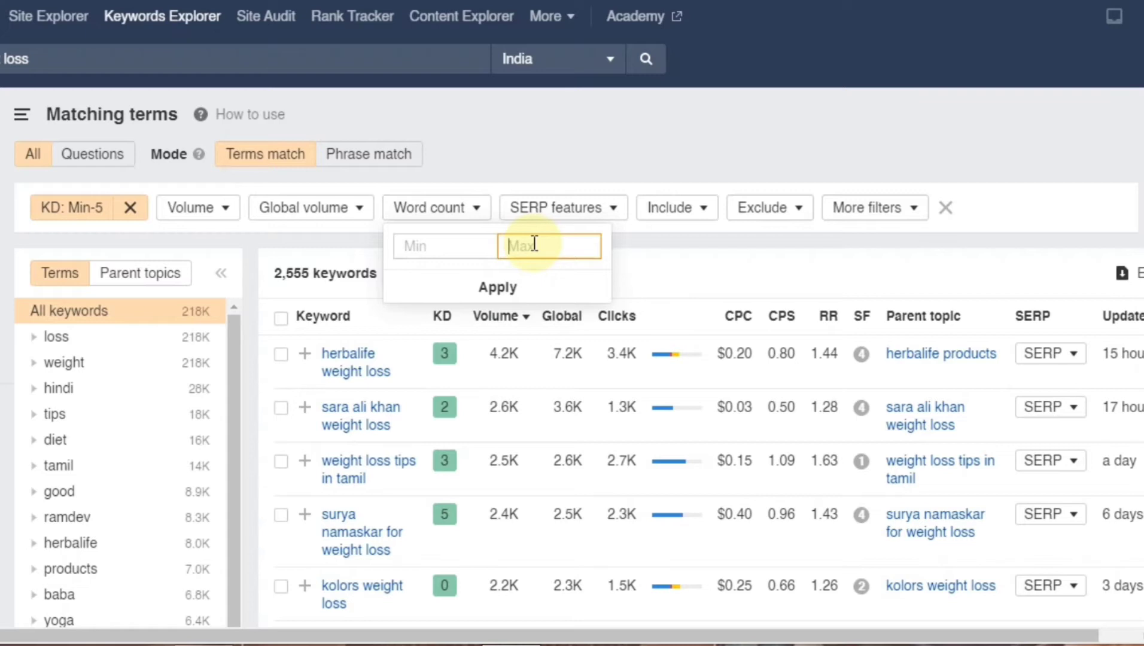
{"action": "type", "text": "3"}
{"action": "left_click", "coordinate": [504, 281]}
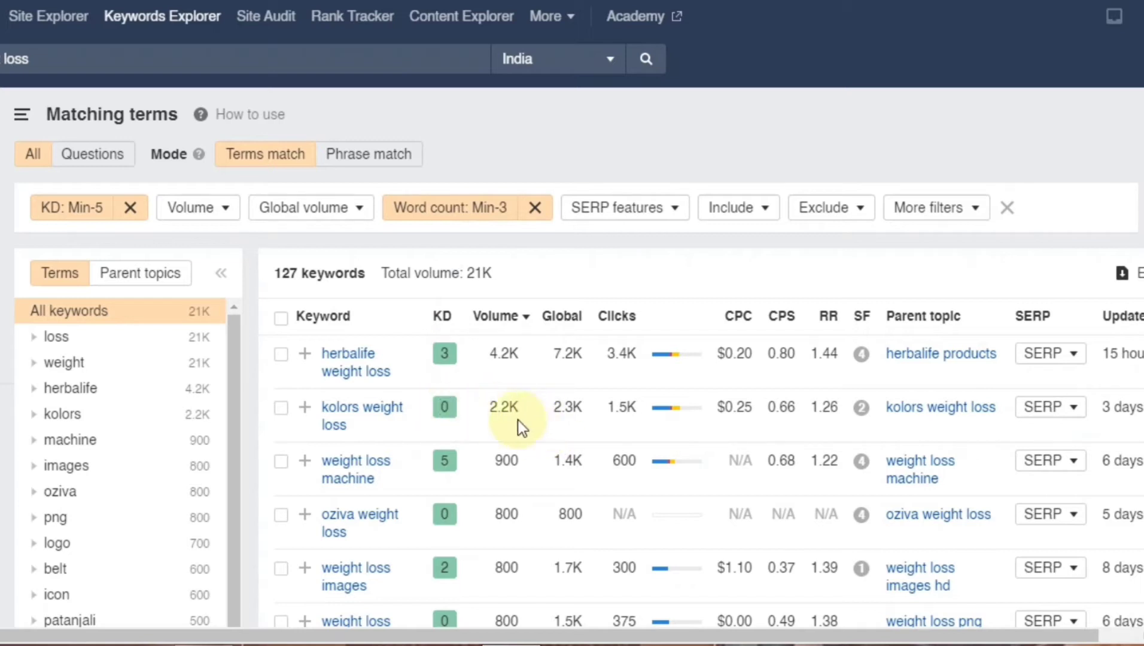
Review the filtered keywords, checking volume, clicks and CPC for "kolors weight loss" and the difficulty of "weight loss png".
{"action": "left_click_drag", "start_coordinate": [477, 413], "coordinate": [634, 406]}
{"action": "left_click", "coordinate": [595, 413]}
{"action": "left_click_drag", "start_coordinate": [736, 408], "coordinate": [757, 416]}
{"action": "left_click", "coordinate": [742, 409]}
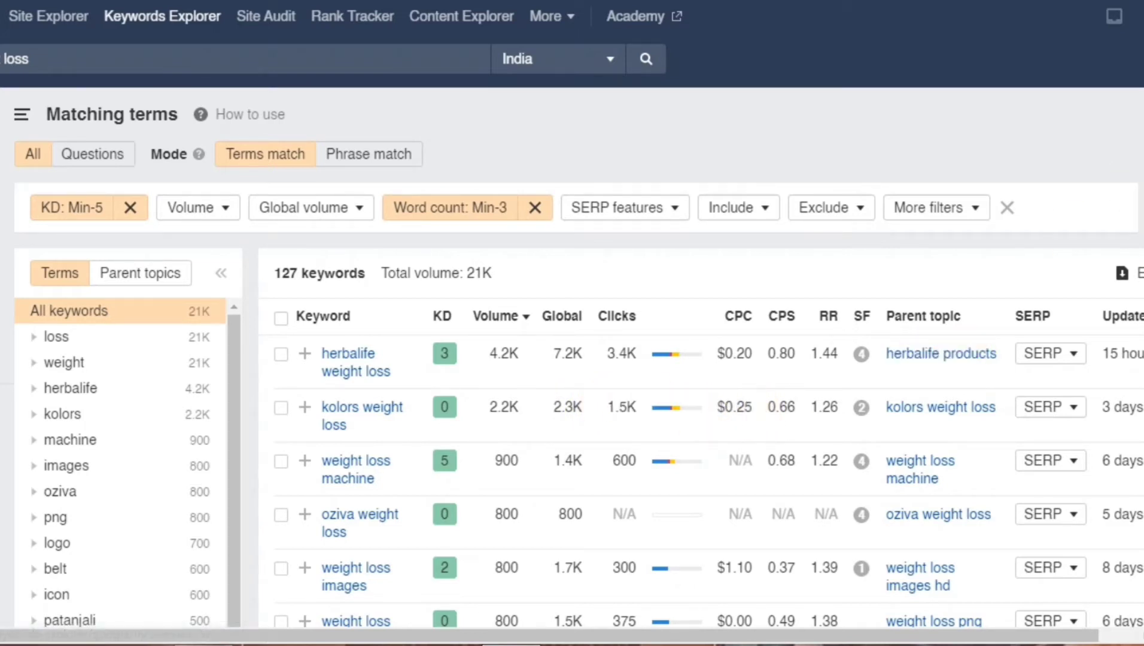
{"action": "scroll", "coordinate": [634, 308], "scroll_direction": "down", "scroll_amount": 3}
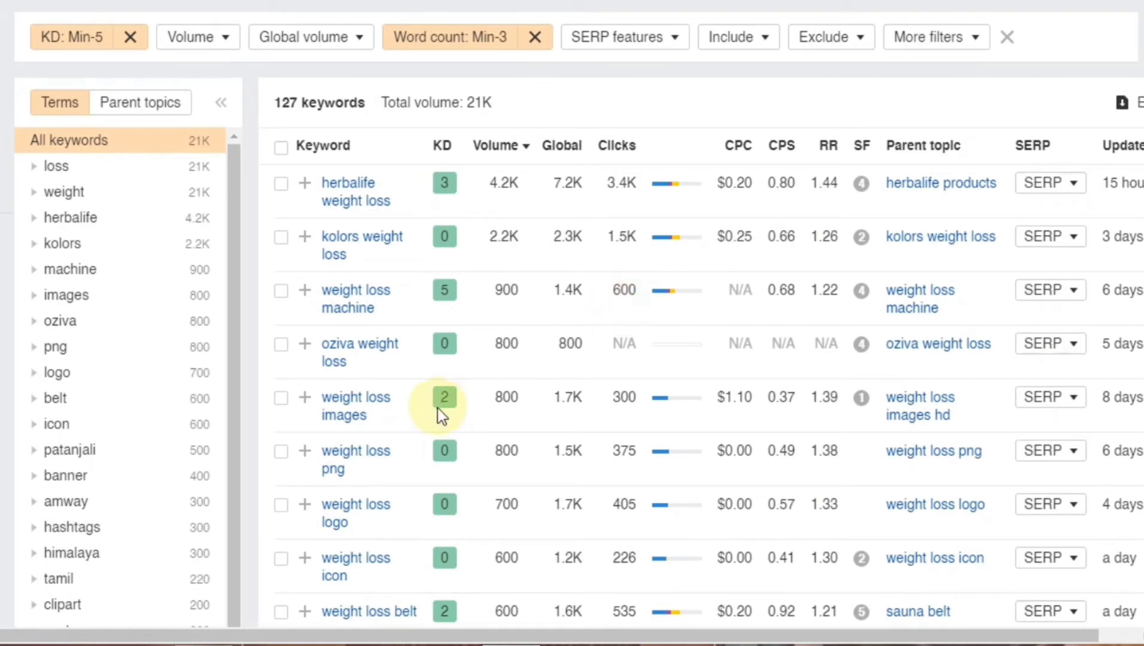
{"action": "left_click_drag", "start_coordinate": [445, 453], "coordinate": [461, 466]}
{"action": "left_click", "coordinate": [446, 453]}
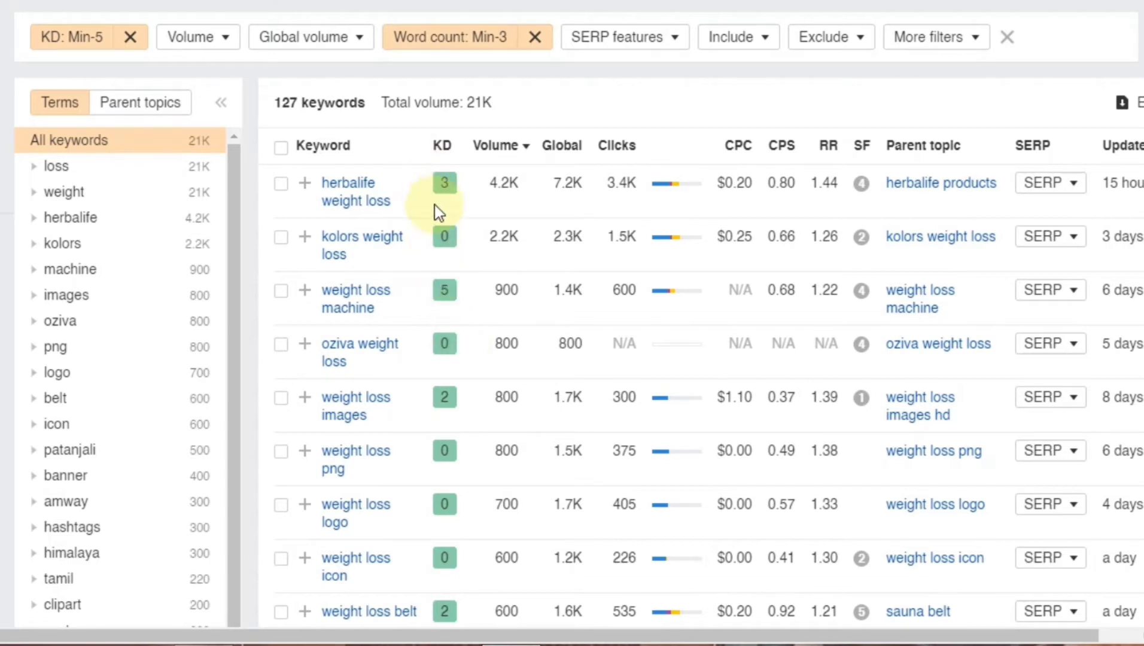
Check the keyword count of the filtered matching terms and skim through the list.
{"action": "scroll", "coordinate": [523, 155], "scroll_direction": "up", "scroll_amount": 1}
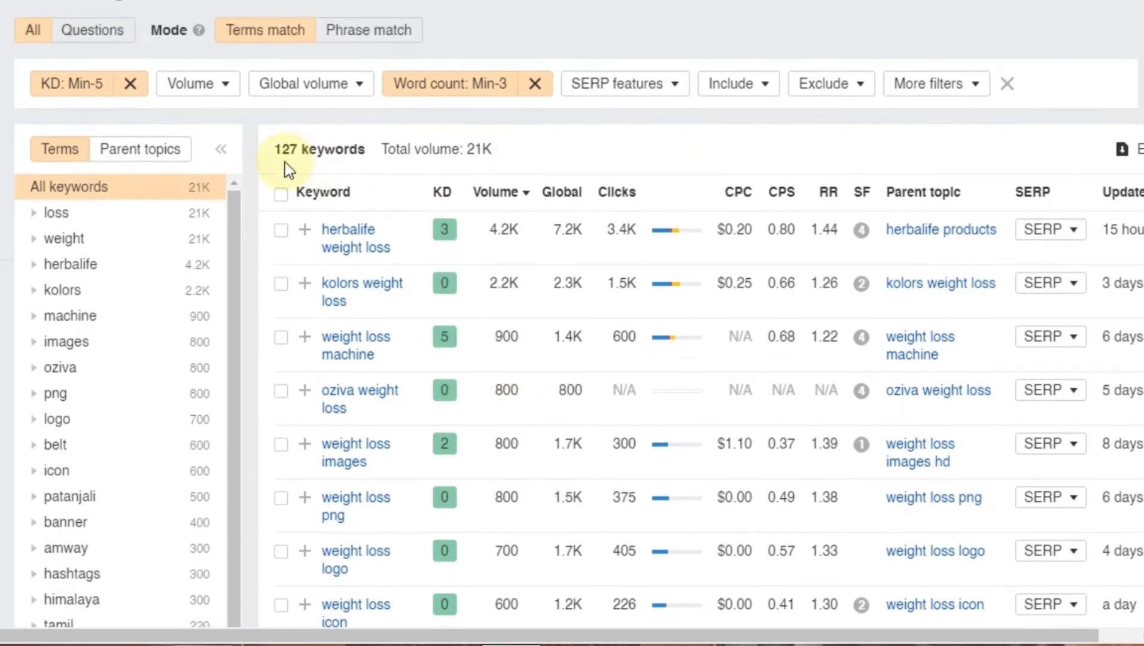
{"action": "left_click_drag", "start_coordinate": [273, 153], "coordinate": [345, 158]}
{"action": "left_click", "coordinate": [354, 159]}
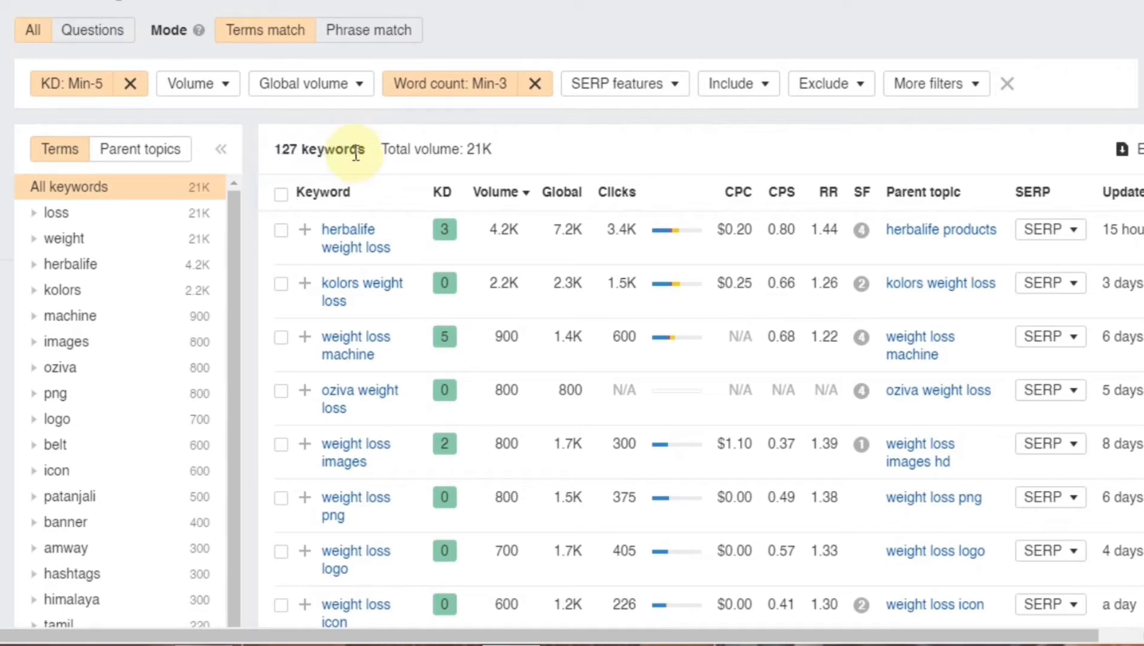
{"action": "scroll", "coordinate": [1077, 133], "scroll_direction": "down", "scroll_amount": 20}
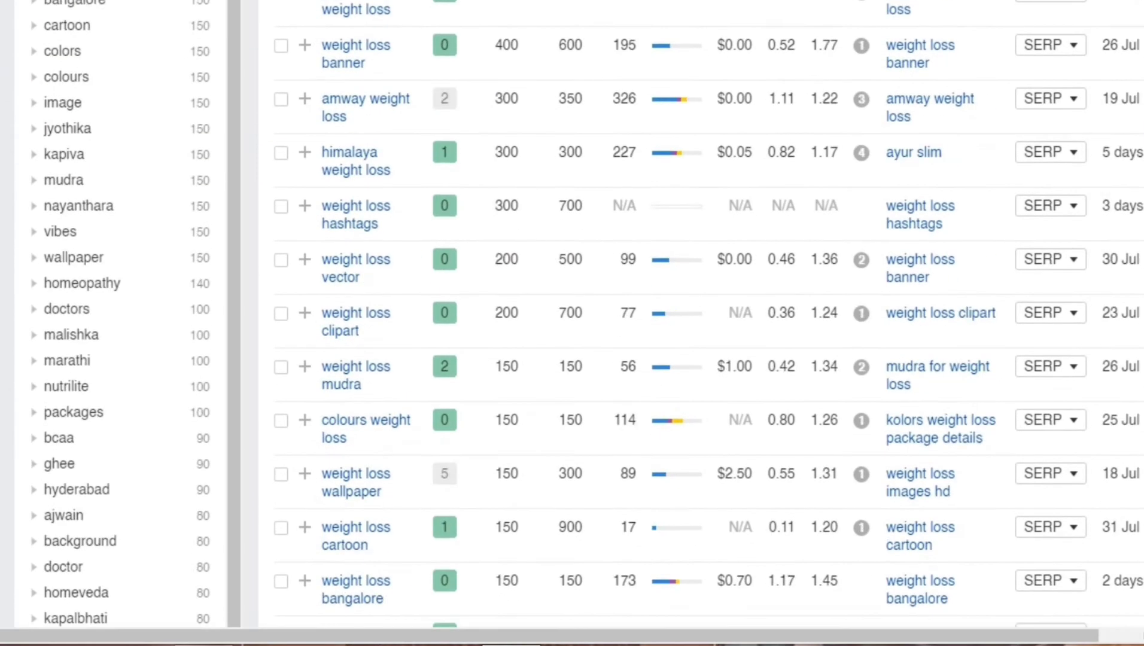
{"action": "scroll", "coordinate": [1126, 113], "scroll_direction": "up", "scroll_amount": 20}
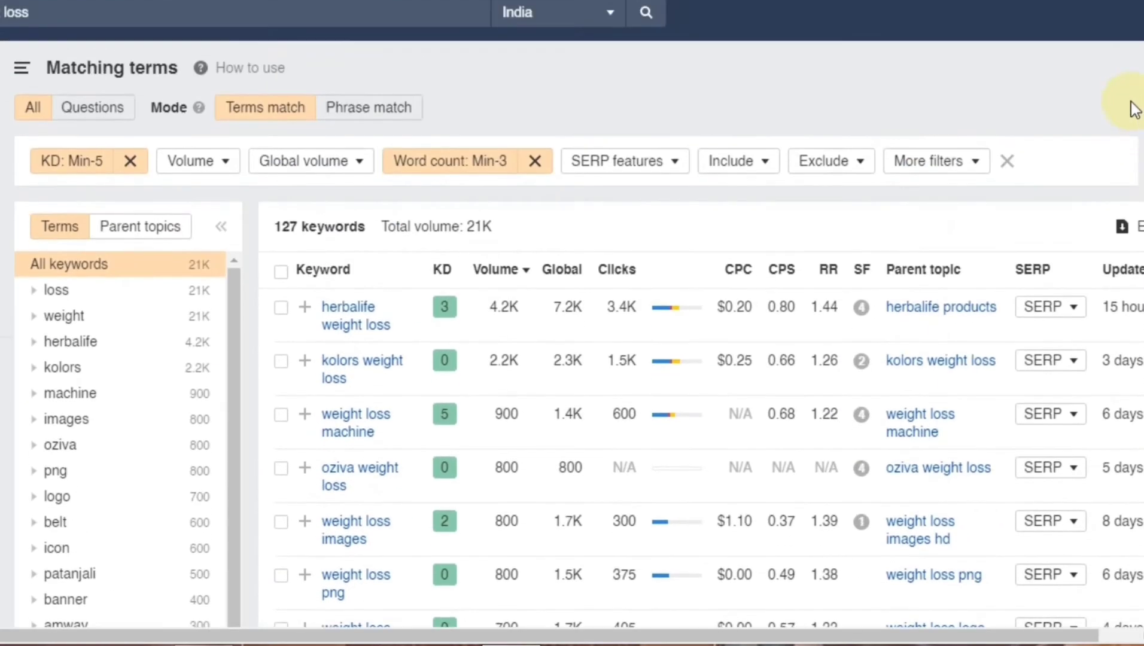
{"action": "scroll", "coordinate": [1131, 107], "scroll_direction": "down", "scroll_amount": 4}
{"action": "scroll", "coordinate": [1133, 136], "scroll_direction": "up", "scroll_amount": 3}
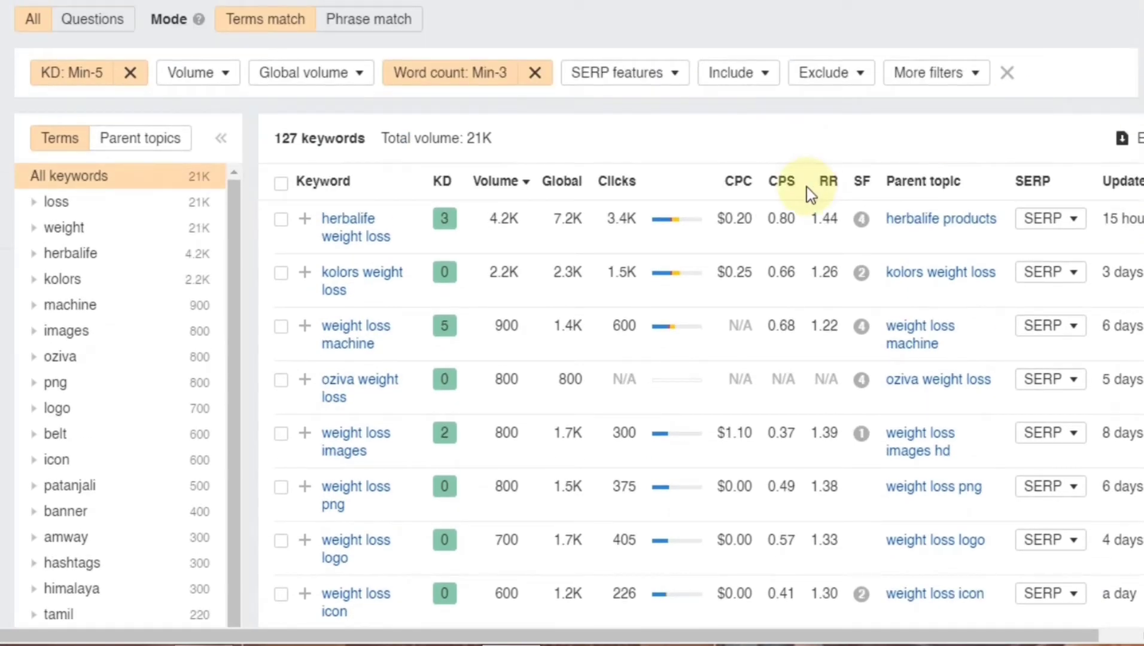
Open the SERP overview for "weight loss machine" and look through the pages ranking in the top ten.
{"action": "scroll", "coordinate": [807, 159], "scroll_direction": "down", "scroll_amount": 1}
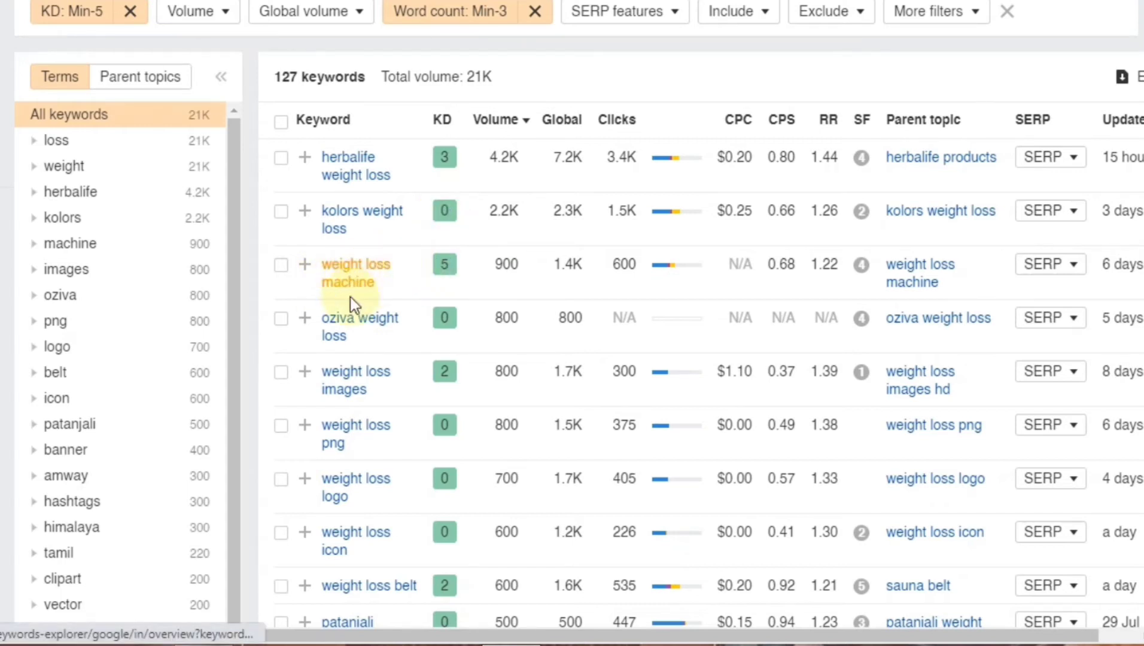
{"action": "left_click", "coordinate": [1073, 266]}
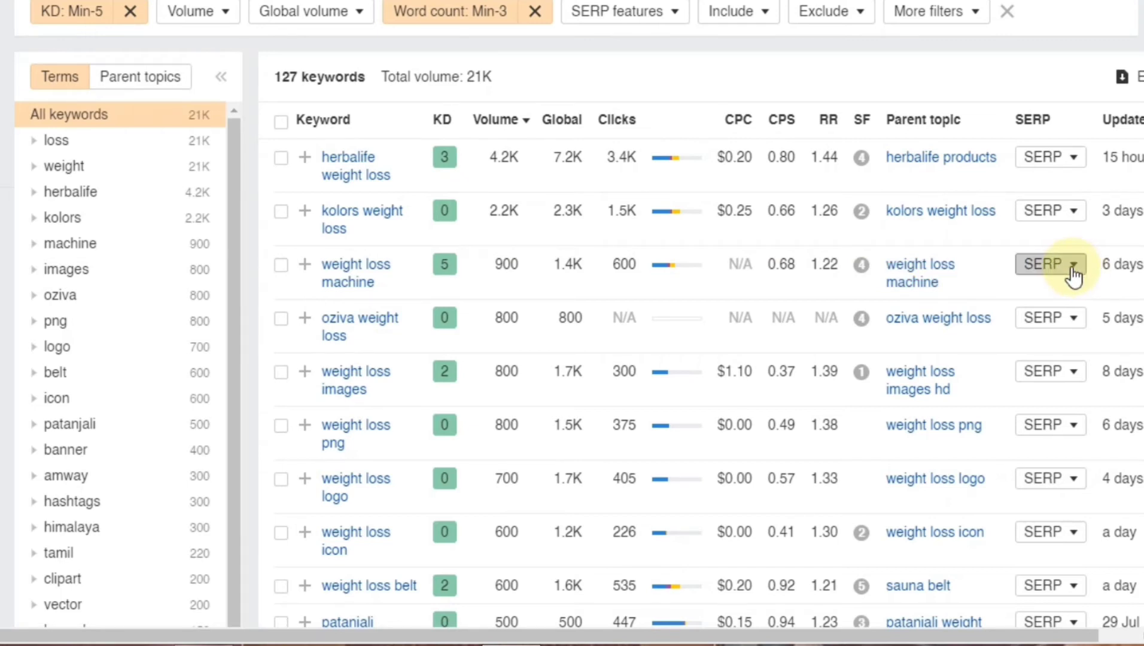
{"action": "scroll", "coordinate": [809, 217], "scroll_direction": "down", "scroll_amount": 4}
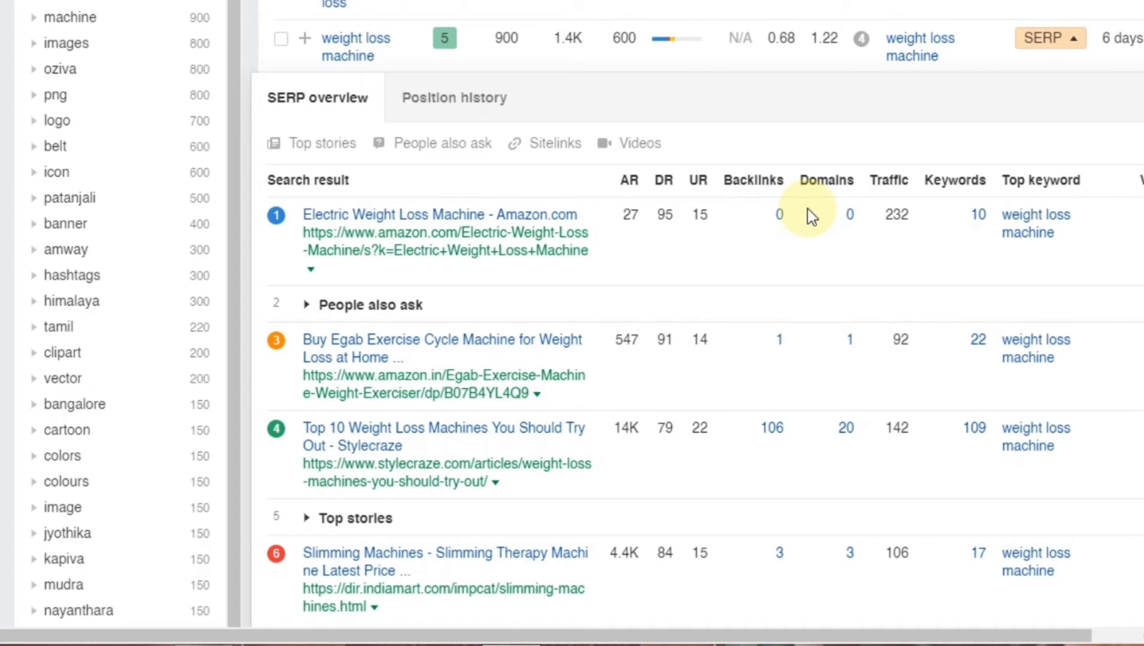
{"action": "scroll", "coordinate": [1011, 179], "scroll_direction": "down", "scroll_amount": 2}
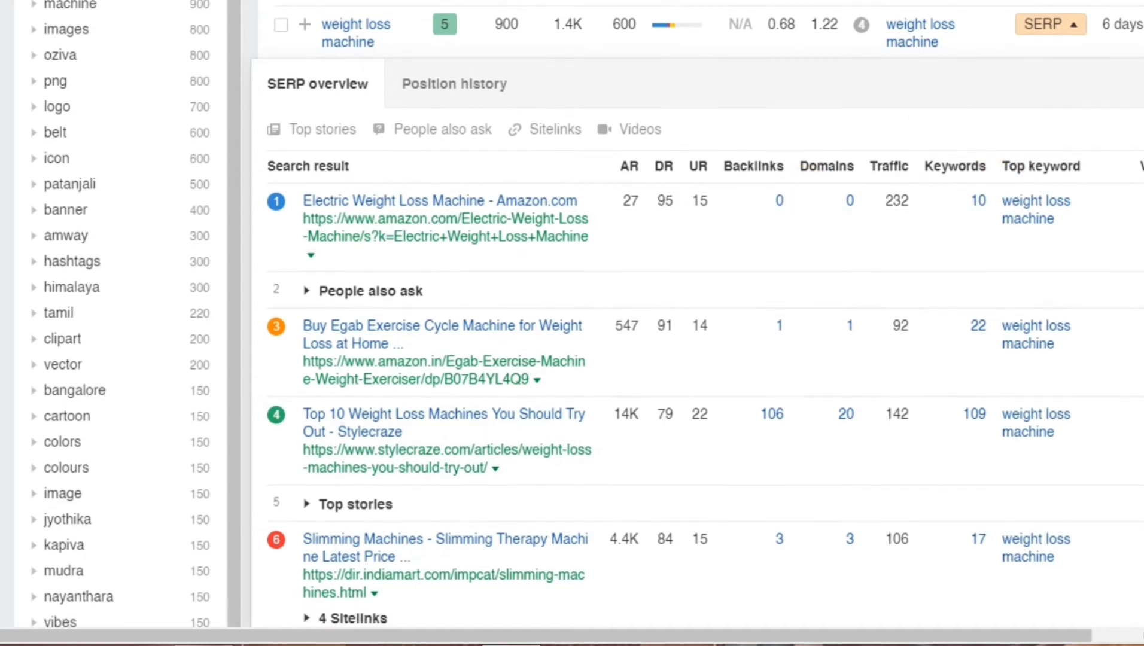
{"action": "scroll", "coordinate": [694, 314], "scroll_direction": "down", "scroll_amount": 9}
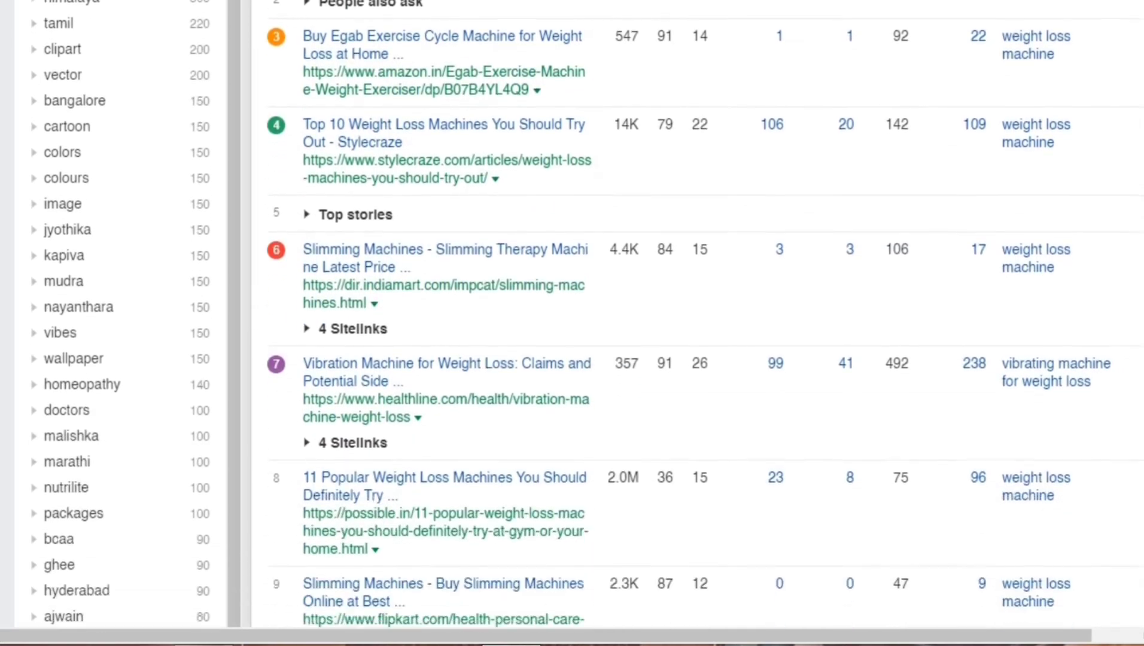
{"action": "scroll", "coordinate": [1021, 131], "scroll_direction": "up", "scroll_amount": 12}
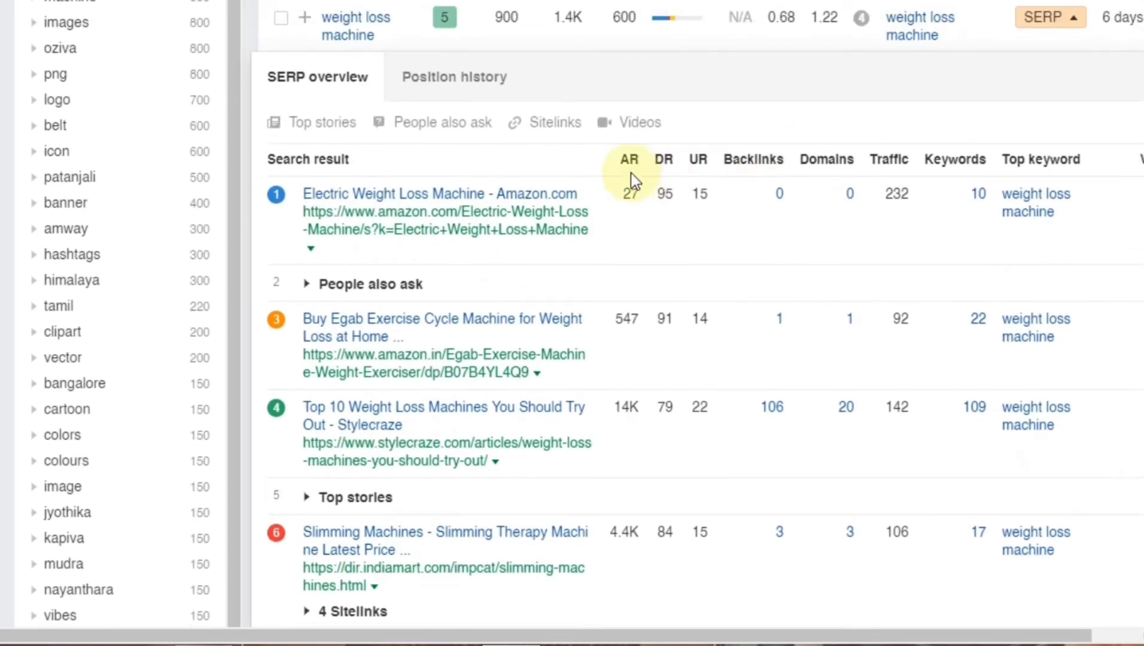
Examine the AR values of the Amazon.com and Stylecraze results in the "weight loss machine" SERP overview.
{"action": "mouse_move", "coordinate": [631, 171]}
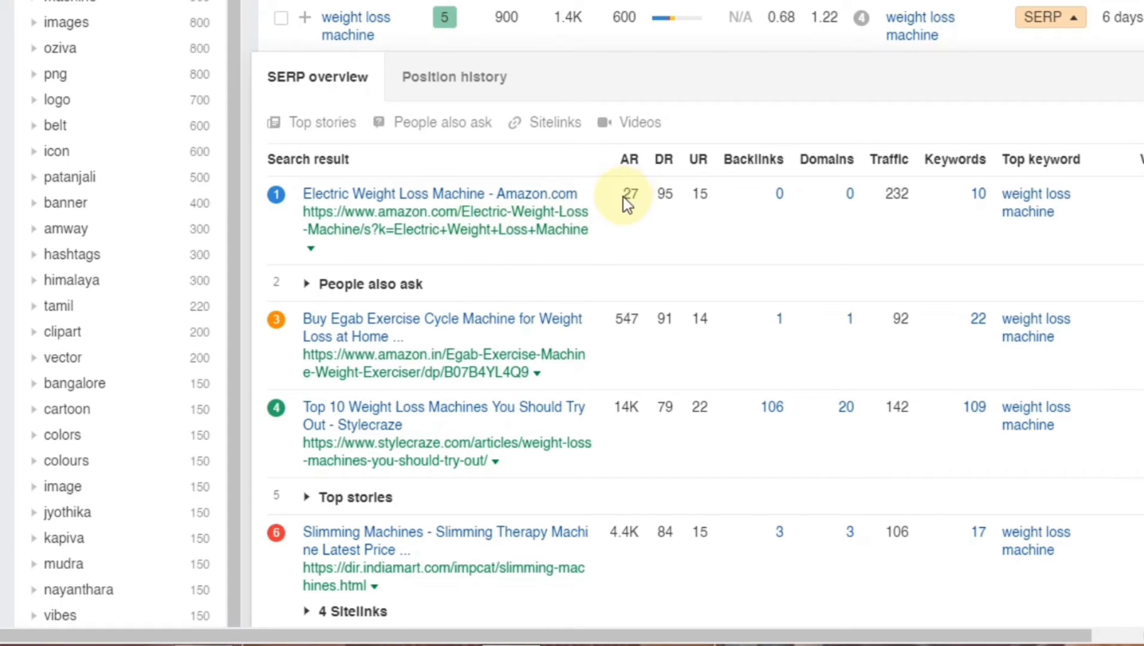
{"action": "left_click_drag", "start_coordinate": [624, 198], "coordinate": [632, 197]}
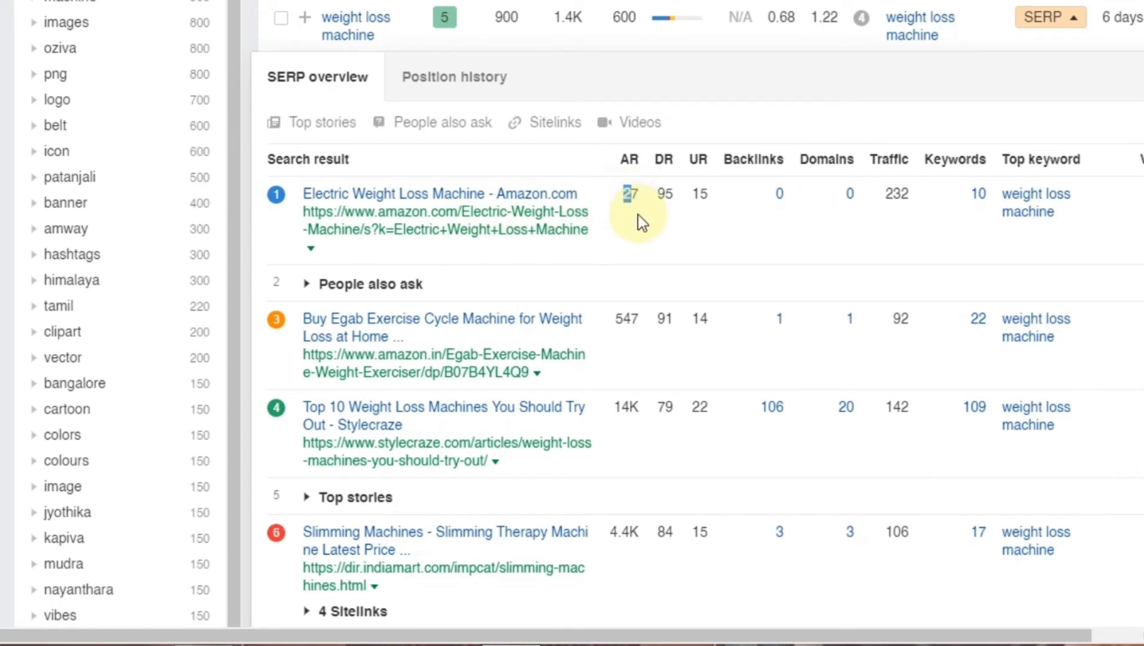
{"action": "left_click", "coordinate": [631, 197]}
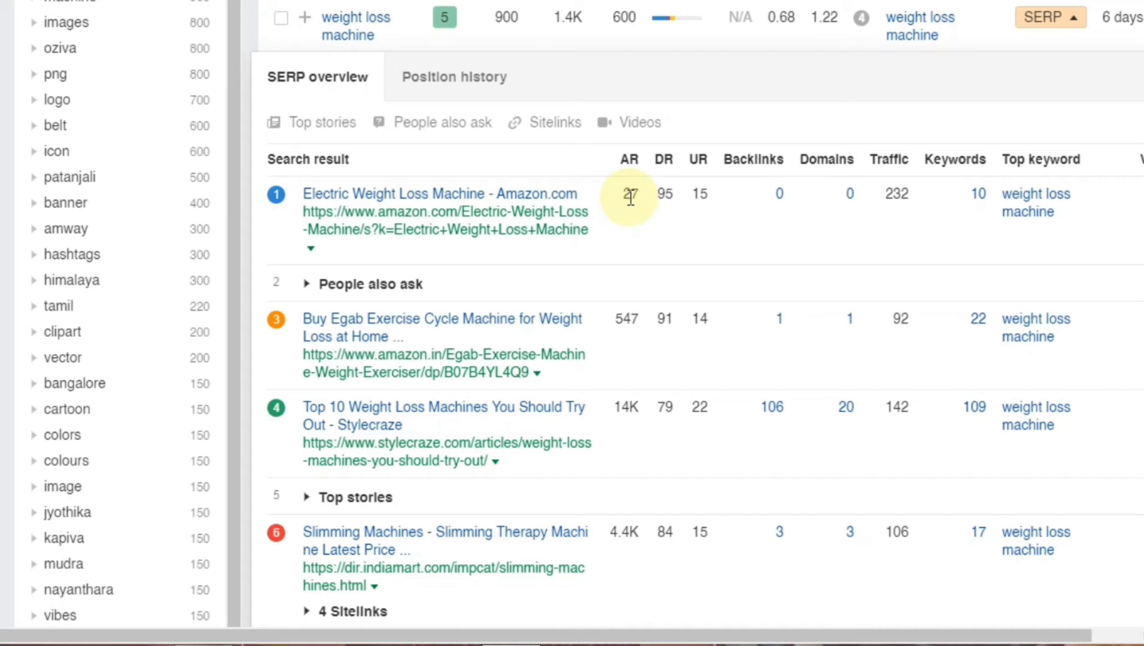
{"action": "double_click", "coordinate": [631, 197]}
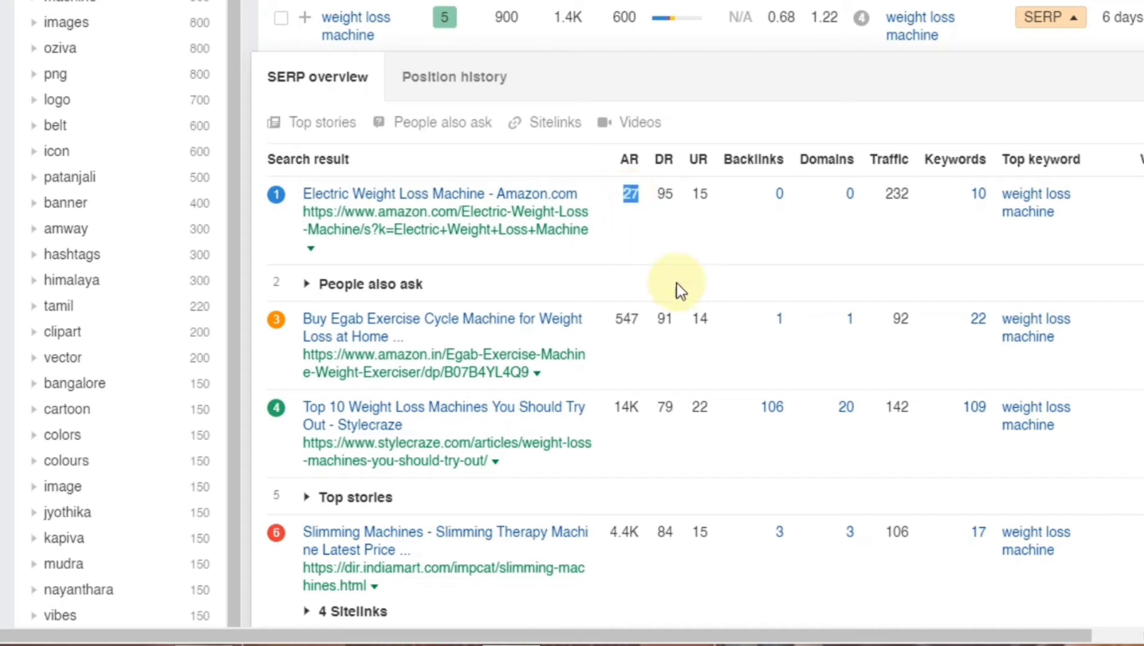
{"action": "left_click_drag", "start_coordinate": [620, 408], "coordinate": [638, 408]}
{"action": "left_click", "coordinate": [629, 403]}
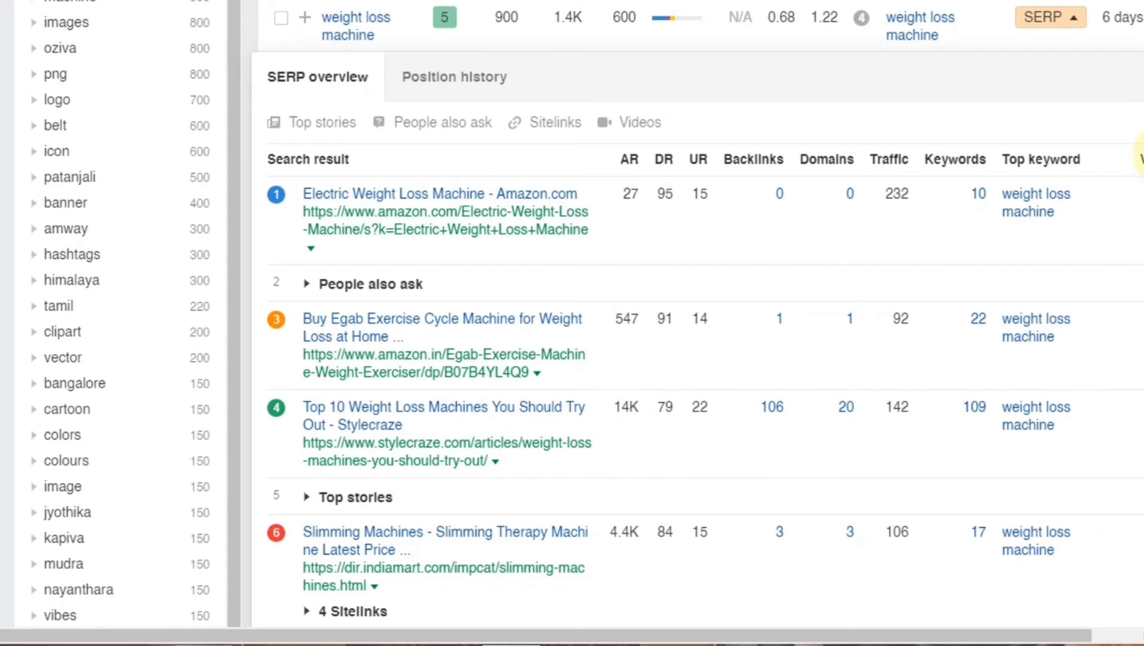
Check the AR values of the possible.in and reviews.in results ranking eighth and tenth for "weight loss machine".
{"action": "scroll", "coordinate": [1138, 207], "scroll_direction": "down", "scroll_amount": 6}
{"action": "scroll", "coordinate": [1139, 207], "scroll_direction": "down", "scroll_amount": 2}
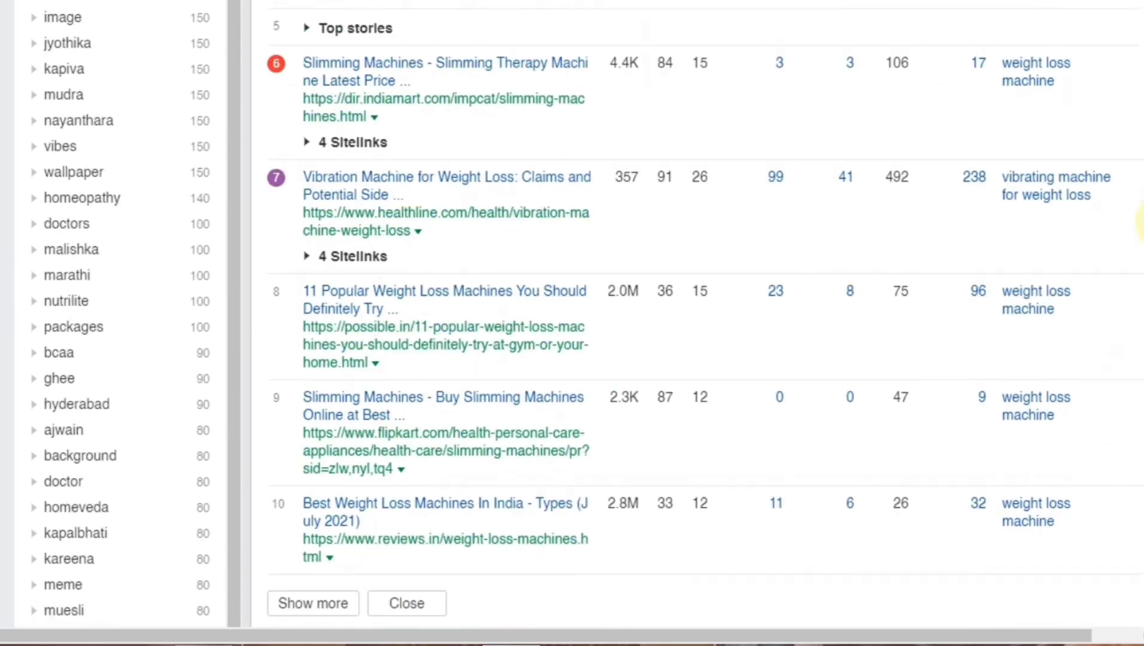
{"action": "double_click", "coordinate": [622, 296]}
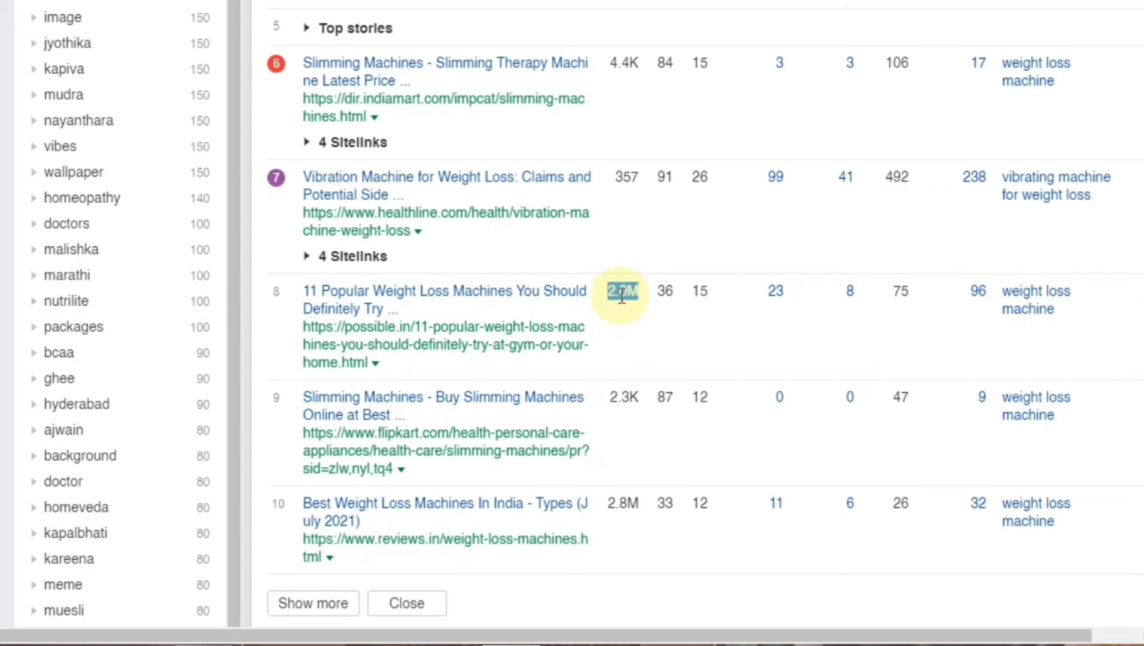
{"action": "double_click", "coordinate": [625, 504]}
{"action": "left_click", "coordinate": [633, 447]}
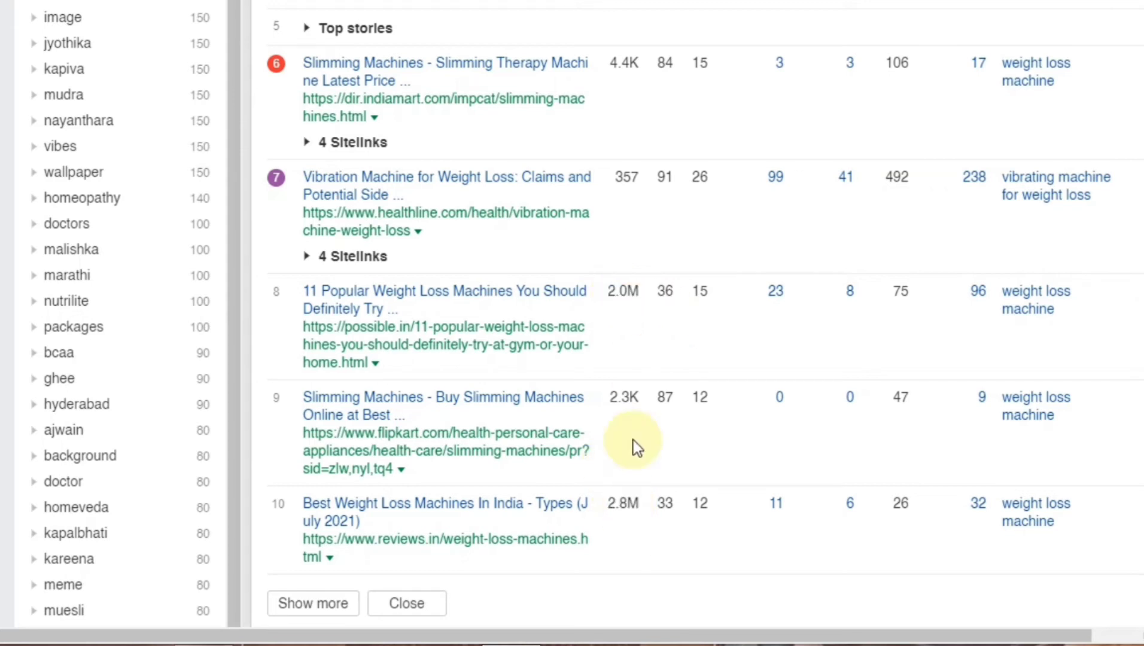
Review the backlinks and domains of the top-ranking results, and close the "weight loss machine" SERP overview.
{"action": "left_click_drag", "start_coordinate": [1143, 201], "coordinate": [1143, 158]}
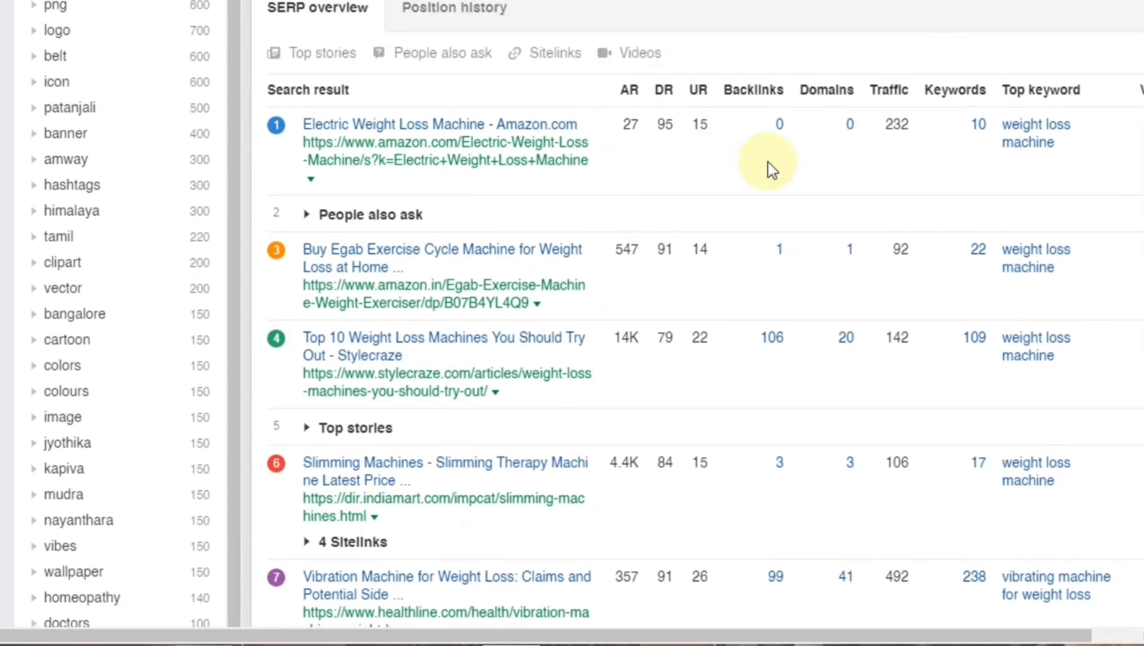
{"action": "scroll", "coordinate": [765, 237], "scroll_direction": "up", "scroll_amount": 2}
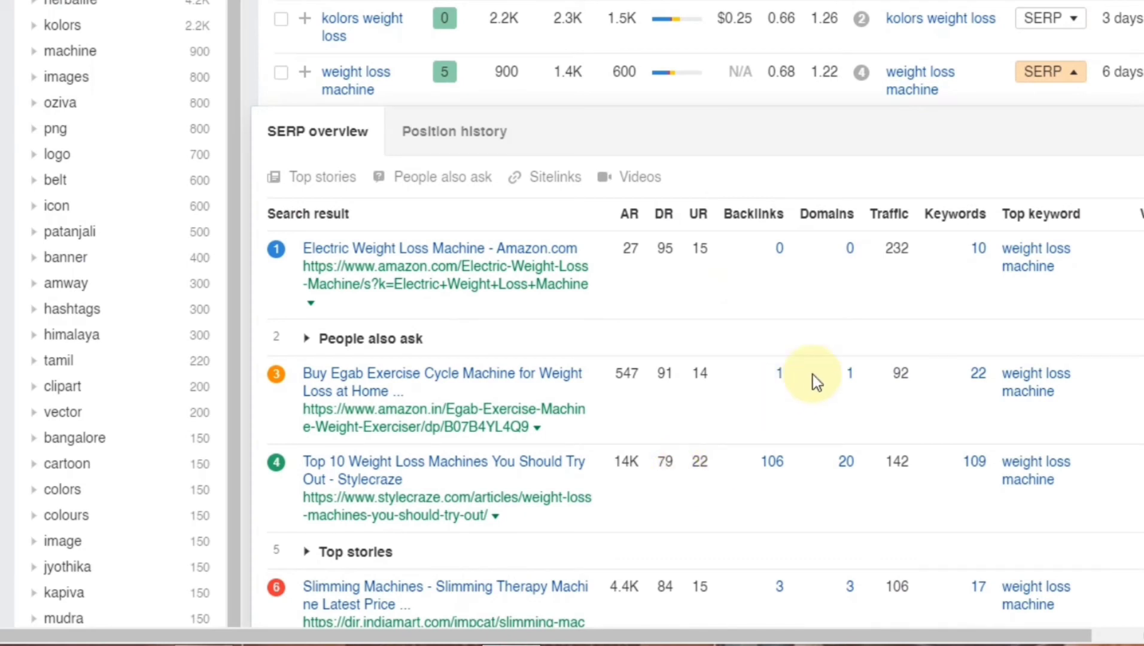
{"action": "left_click", "coordinate": [1067, 75]}
{"action": "scroll", "coordinate": [1118, 143], "scroll_direction": "up", "scroll_amount": 6}
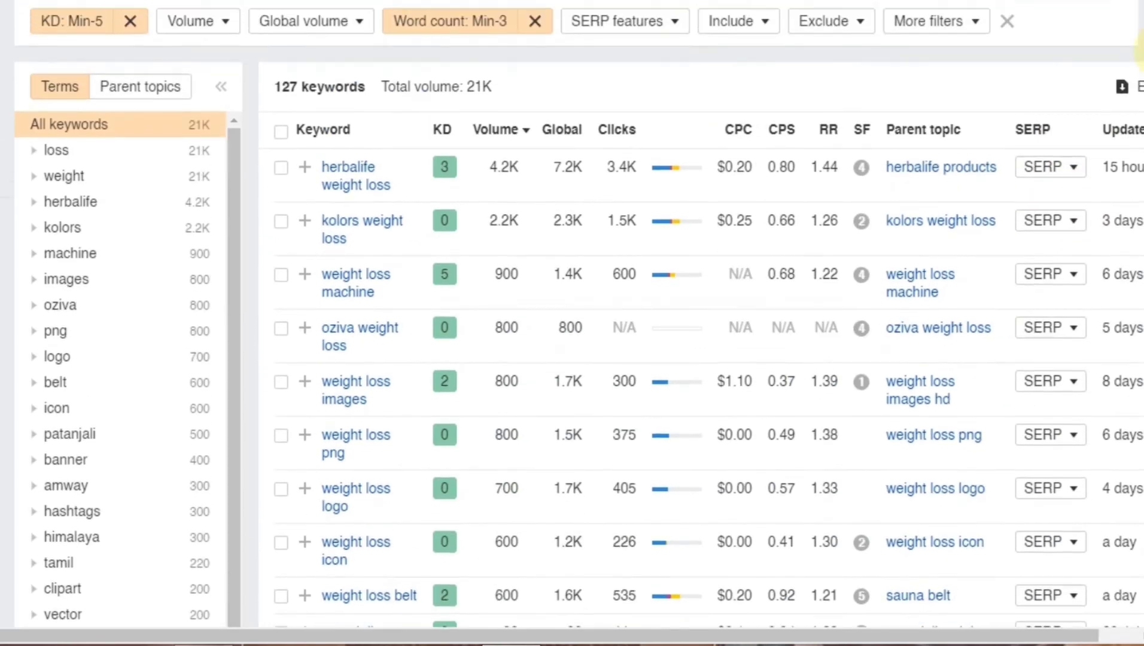
Set the maximum word count filter of the matching terms to 4.
{"action": "left_click", "coordinate": [485, 186]}
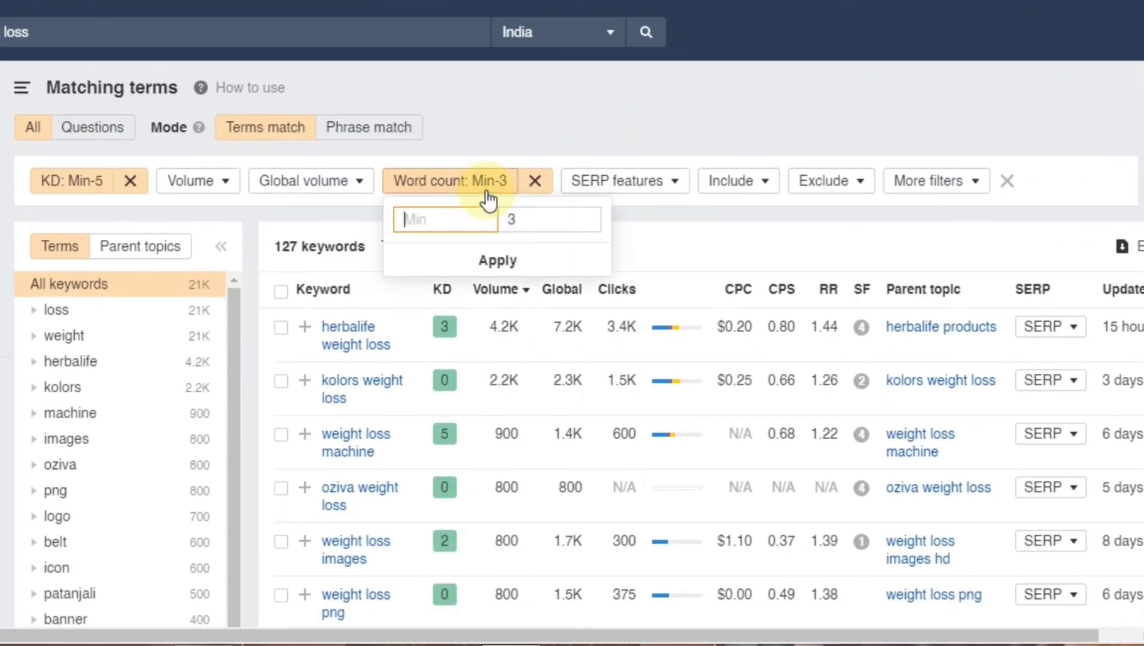
{"action": "left_click_drag", "start_coordinate": [528, 221], "coordinate": [495, 230]}
{"action": "type", "text": "4"}
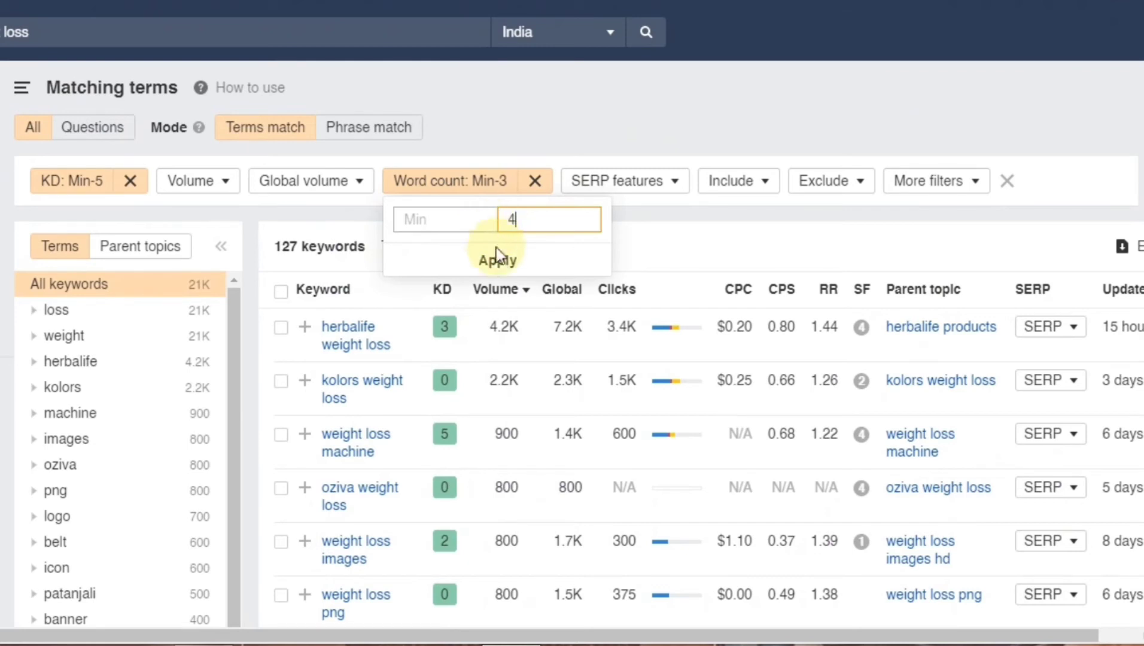
{"action": "left_click", "coordinate": [524, 263]}
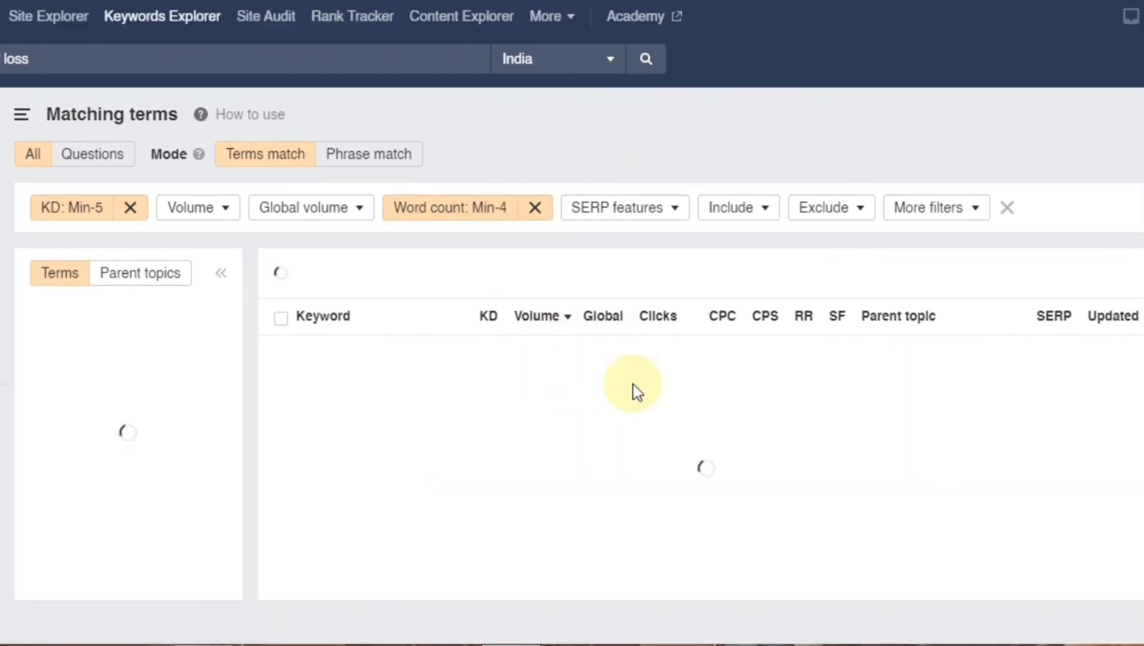
Open the SERP overview for "bhumi pednekar weight loss" and examine the AR values of its top-ranking pages.
{"action": "scroll", "coordinate": [633, 384], "scroll_direction": "down", "scroll_amount": 1}
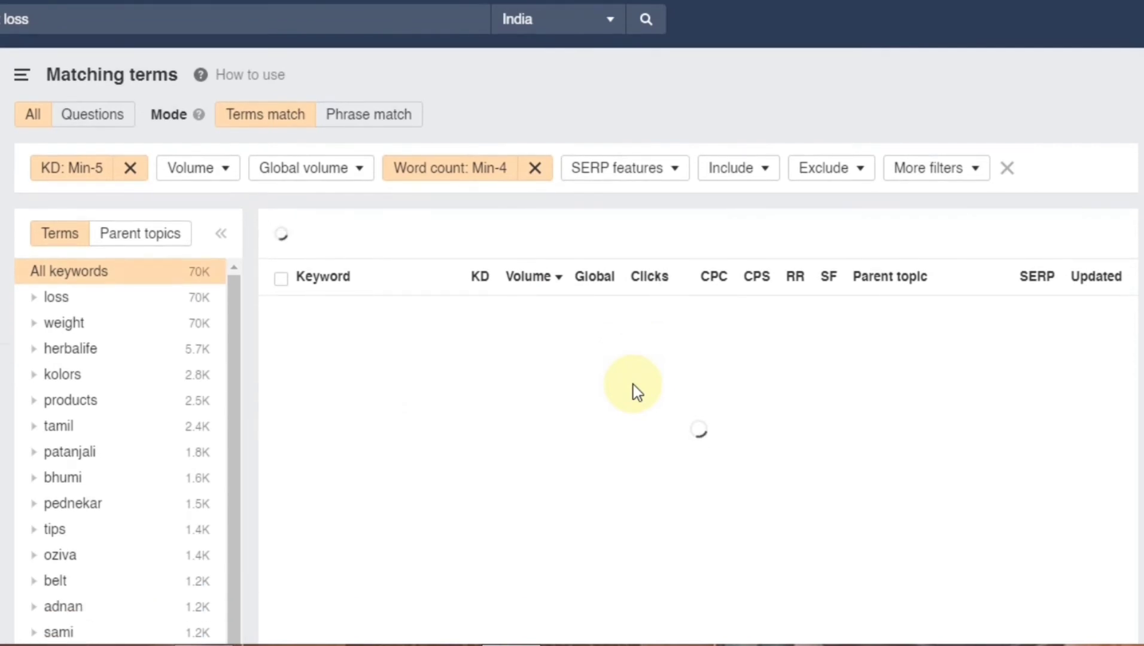
{"action": "scroll", "coordinate": [633, 384], "scroll_direction": "down", "scroll_amount": 5}
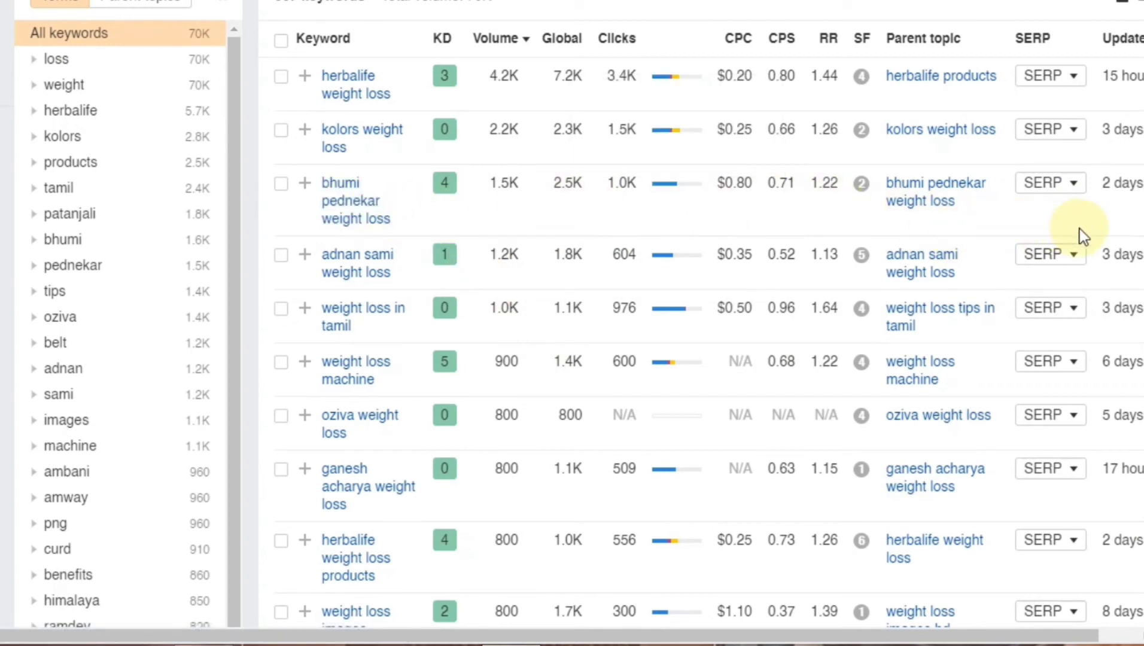
{"action": "left_click", "coordinate": [1067, 196]}
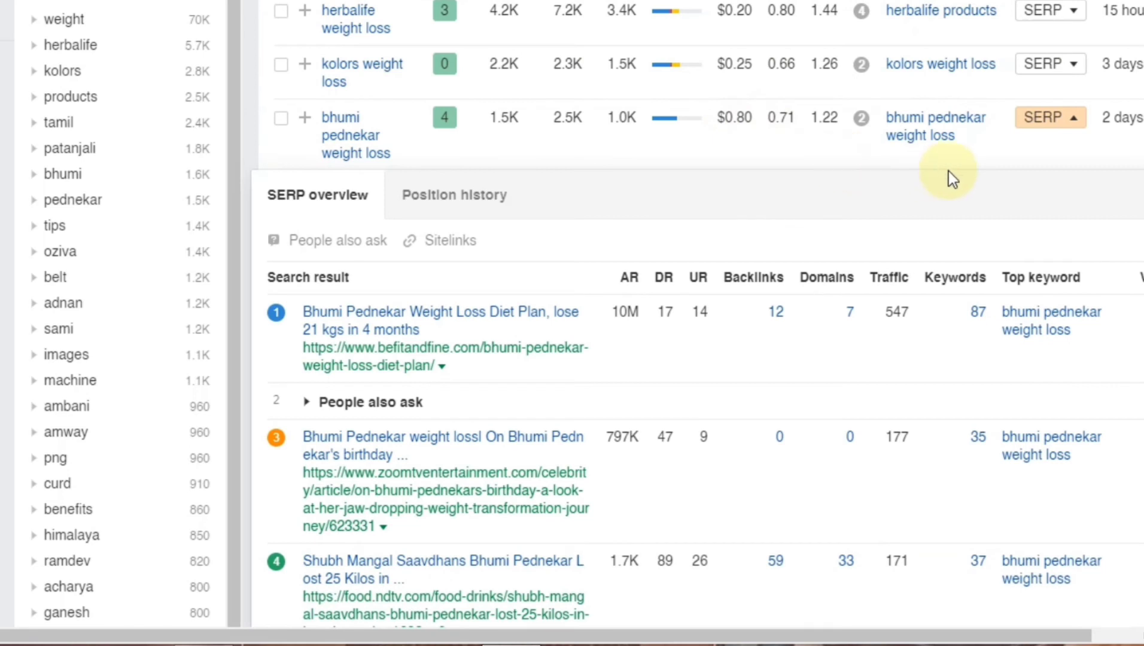
{"action": "scroll", "coordinate": [1134, 99], "scroll_direction": "down", "scroll_amount": 1}
{"action": "scroll", "coordinate": [906, 141], "scroll_direction": "down", "scroll_amount": 2}
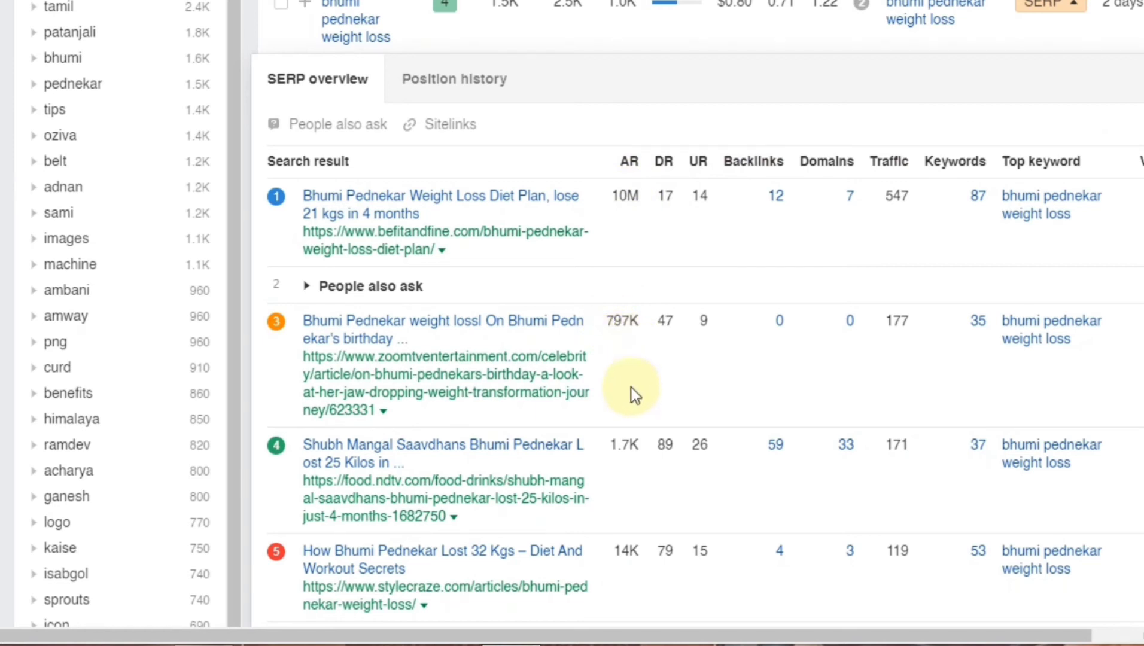
{"action": "left_click_drag", "start_coordinate": [640, 410], "coordinate": [624, 376]}
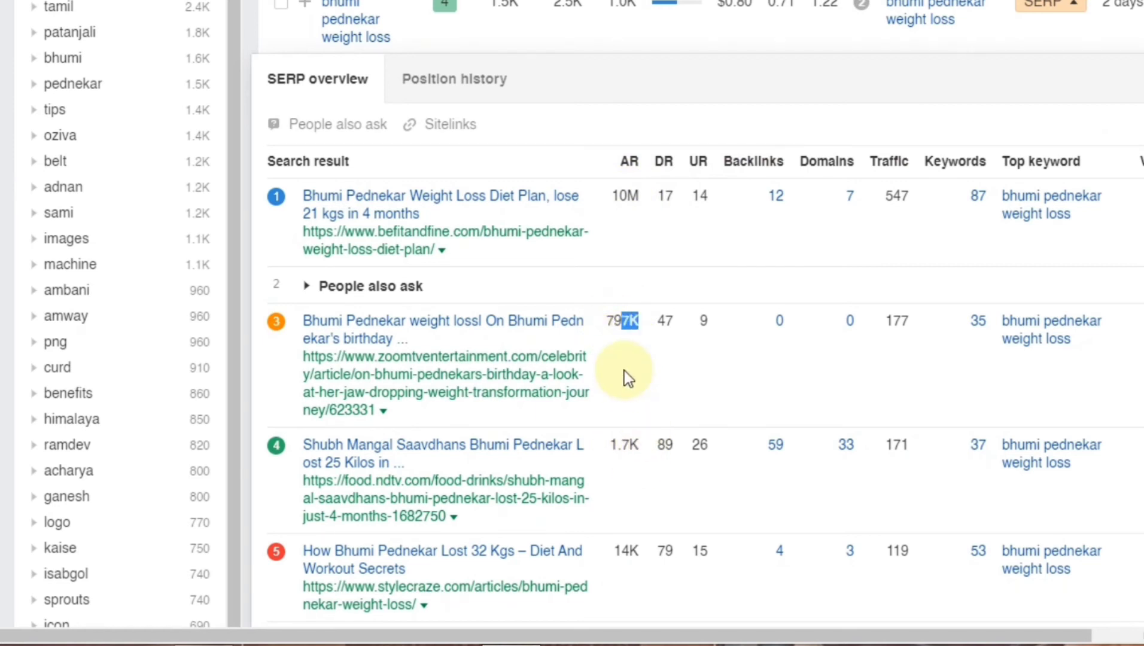
{"action": "left_click", "coordinate": [638, 239]}
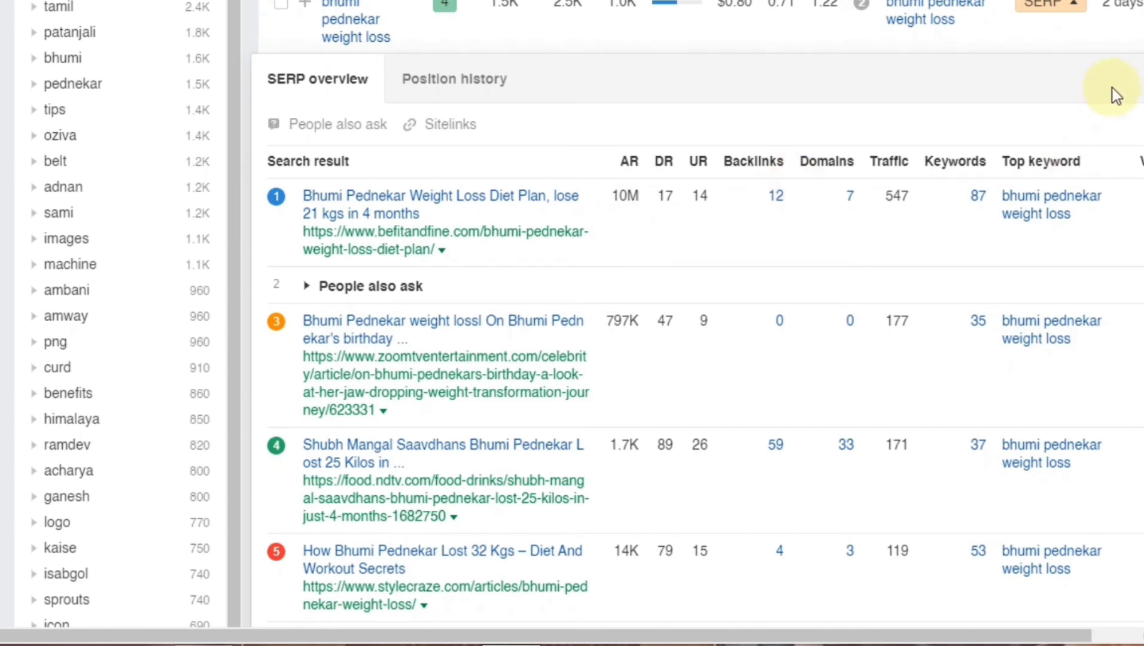
Close the SERP overview and compare the keyword difficulty of "bhumi pednekar weight loss" and "kolors weight loss".
{"action": "scroll", "coordinate": [1090, 93], "scroll_direction": "up", "scroll_amount": 1}
{"action": "left_click", "coordinate": [1080, 88]}
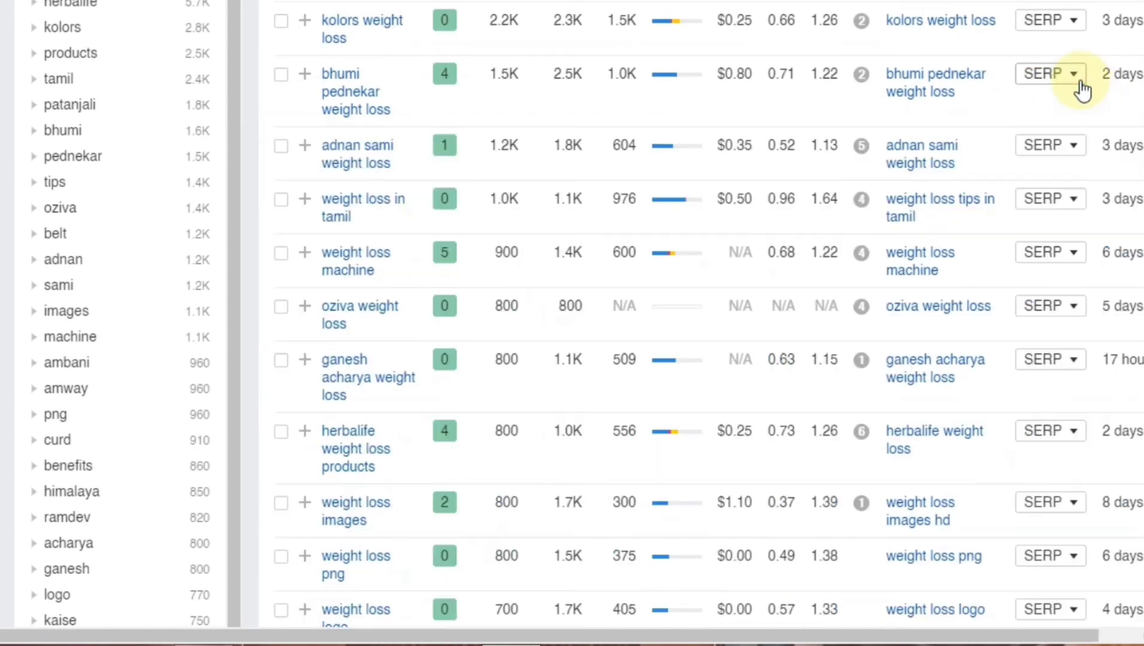
{"action": "double_click", "coordinate": [449, 76]}
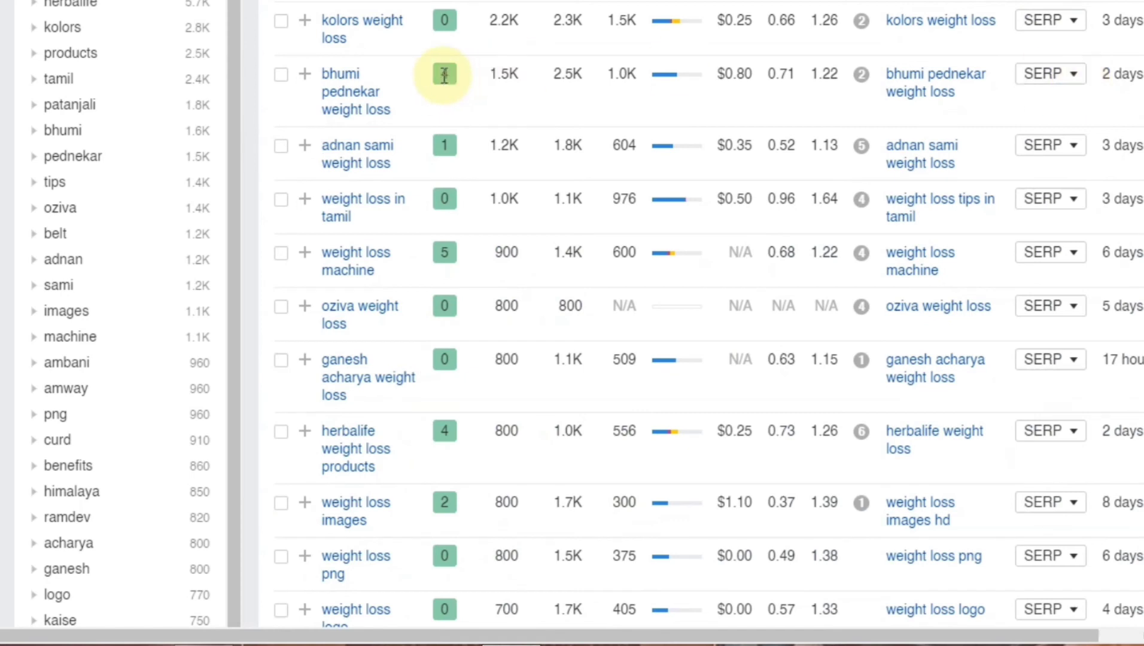
{"action": "scroll", "coordinate": [700, 323], "scroll_direction": "up", "scroll_amount": 1}
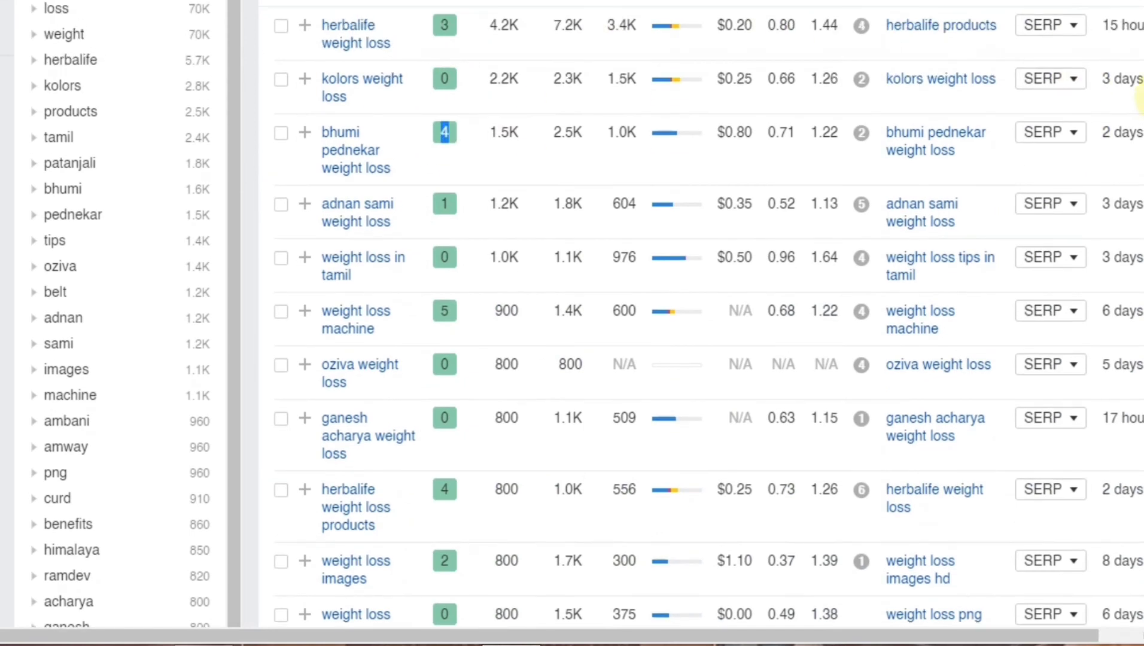
{"action": "left_click", "coordinate": [446, 78]}
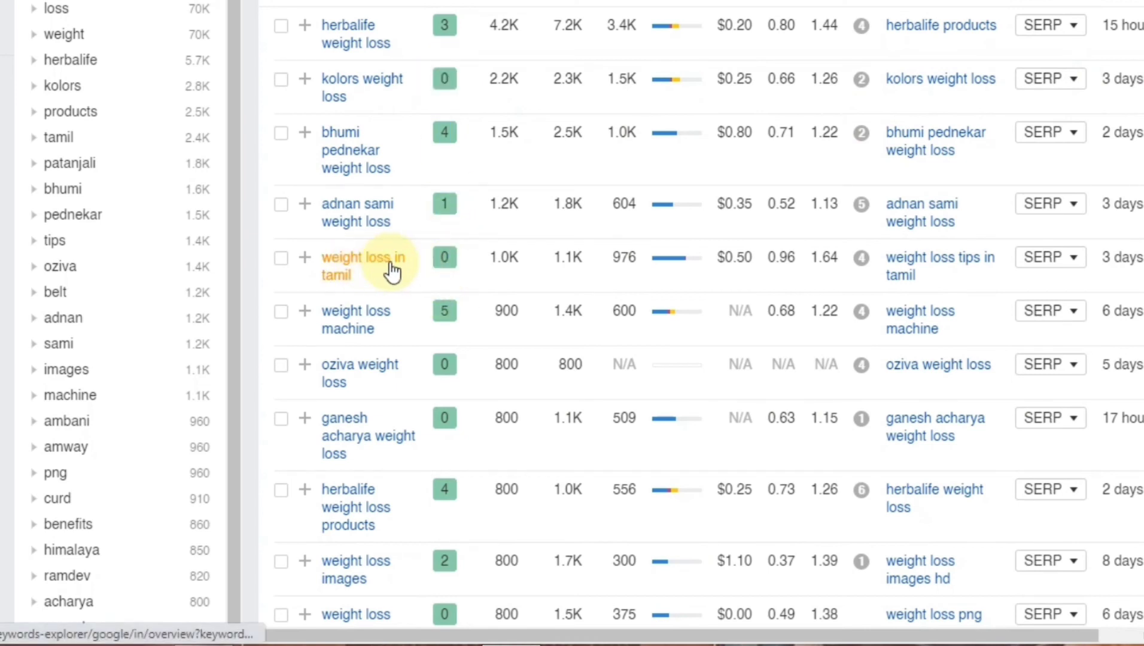
Open the SERP overview for "weight loss in tamil" and review the AR, DR and backlinks of its ranking pages.
{"action": "left_click", "coordinate": [1051, 267]}
{"action": "scroll", "coordinate": [555, 221], "scroll_direction": "down", "scroll_amount": 3}
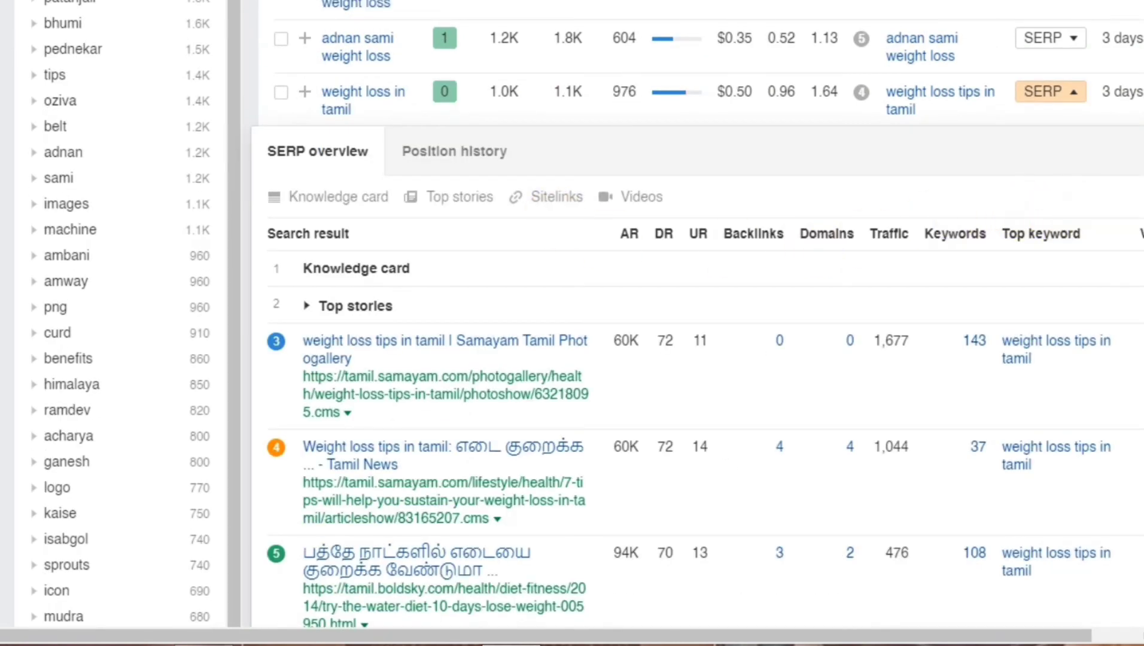
{"action": "scroll", "coordinate": [697, 323], "scroll_direction": "down", "scroll_amount": 3}
{"action": "scroll", "coordinate": [698, 323], "scroll_direction": "down", "scroll_amount": 2}
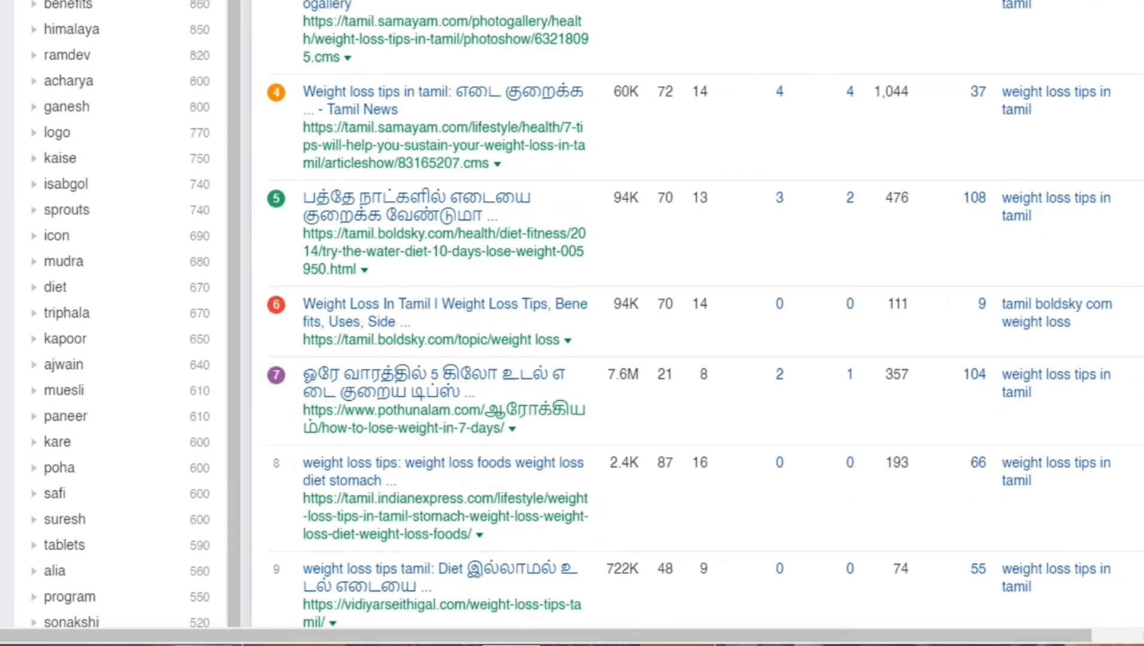
{"action": "scroll", "coordinate": [698, 323], "scroll_direction": "down", "scroll_amount": 1}
{"action": "scroll", "coordinate": [697, 323], "scroll_direction": "up", "scroll_amount": 5}
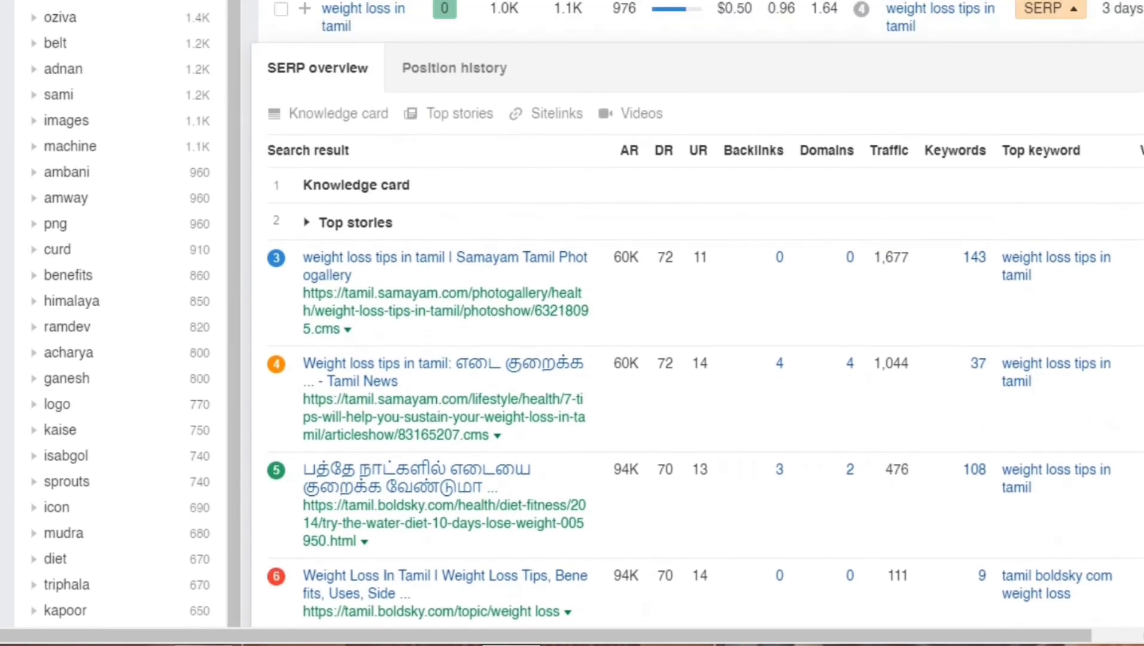
{"action": "scroll", "coordinate": [698, 323], "scroll_direction": "down", "scroll_amount": 2}
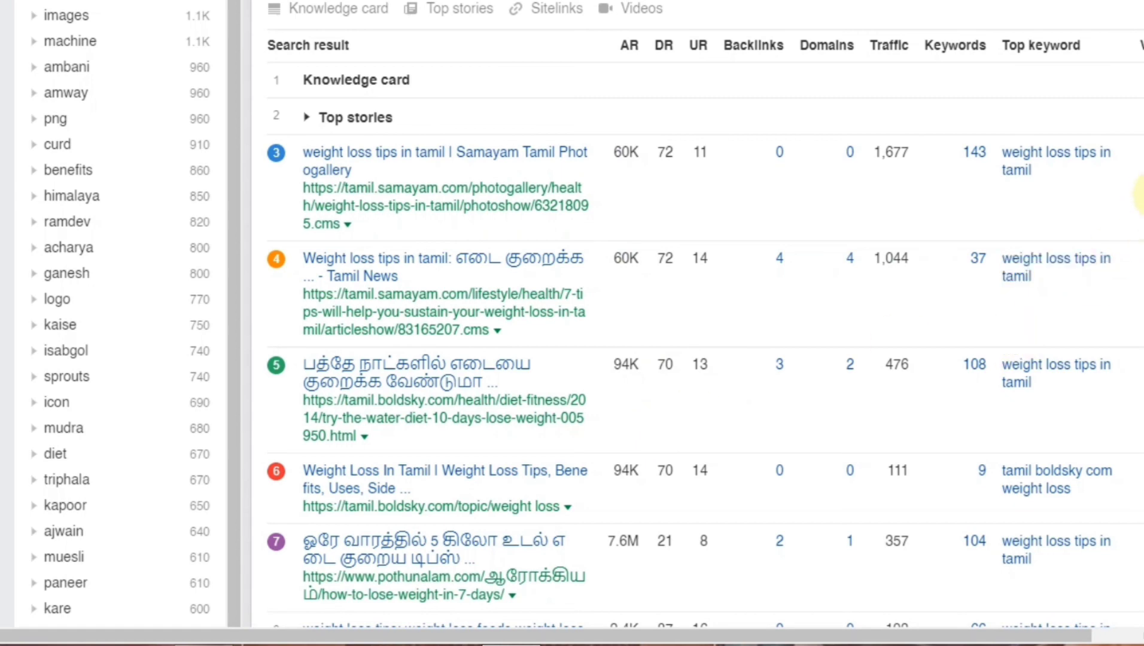
Check the AR value of the seventh-ranked pothunalam.com page, and close the "weight loss in tamil" SERP overview.
{"action": "scroll", "coordinate": [1133, 210], "scroll_direction": "down", "scroll_amount": 3}
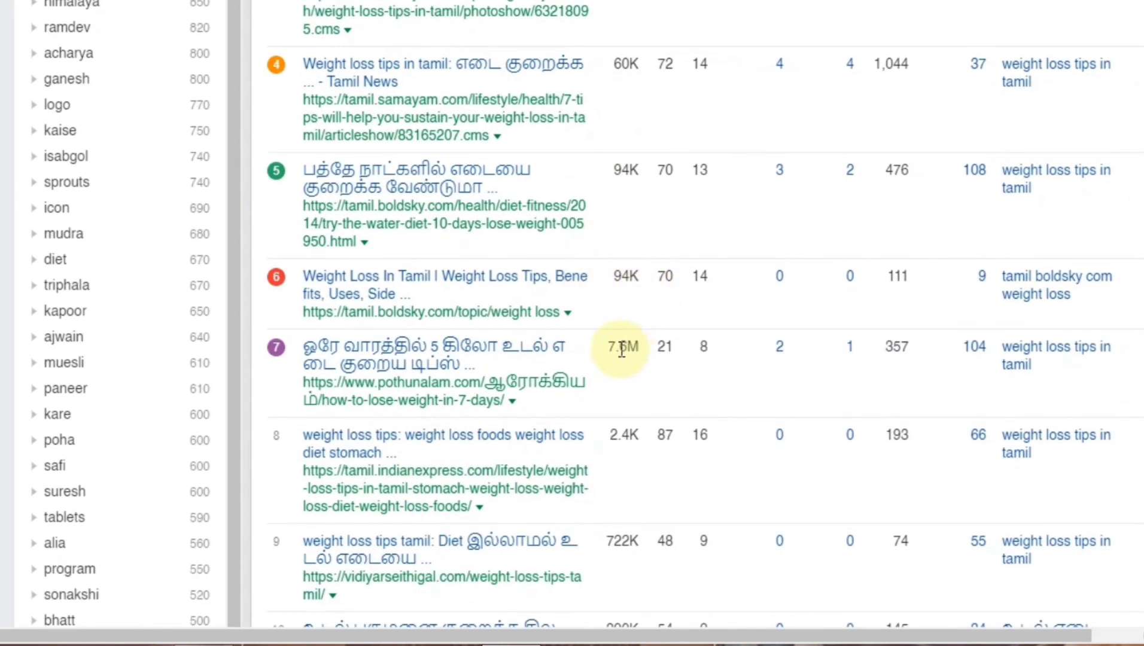
{"action": "left_click_drag", "start_coordinate": [609, 345], "coordinate": [633, 345]}
{"action": "left_click", "coordinate": [630, 343]}
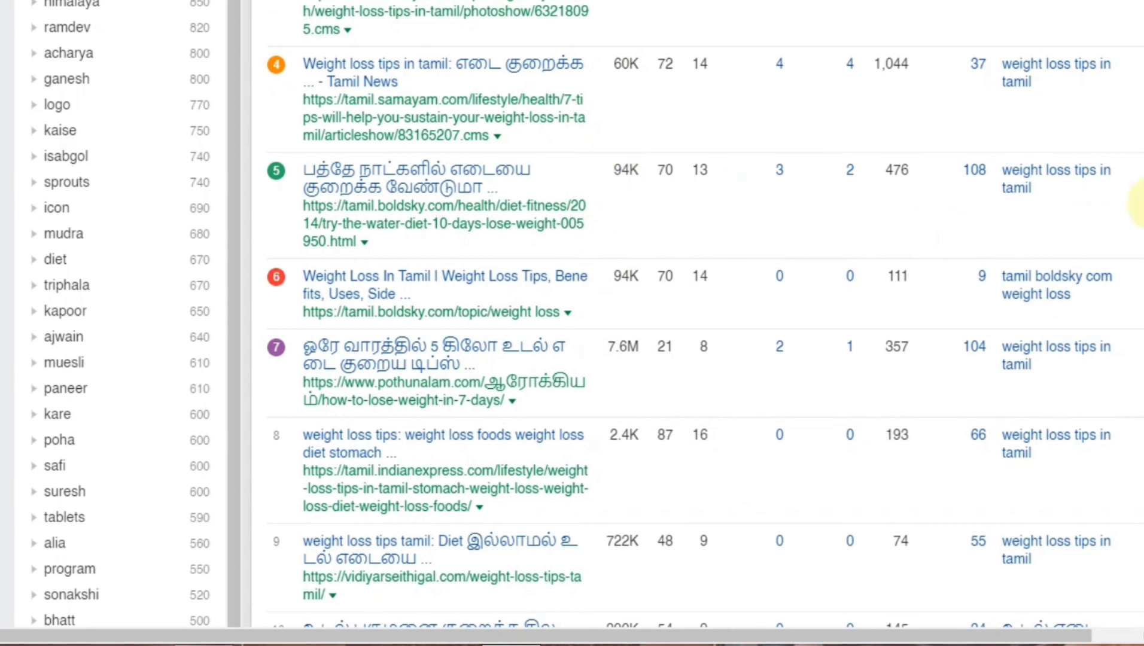
{"action": "scroll", "coordinate": [1136, 203], "scroll_direction": "up", "scroll_amount": 5}
{"action": "scroll", "coordinate": [1137, 138], "scroll_direction": "up", "scroll_amount": 3}
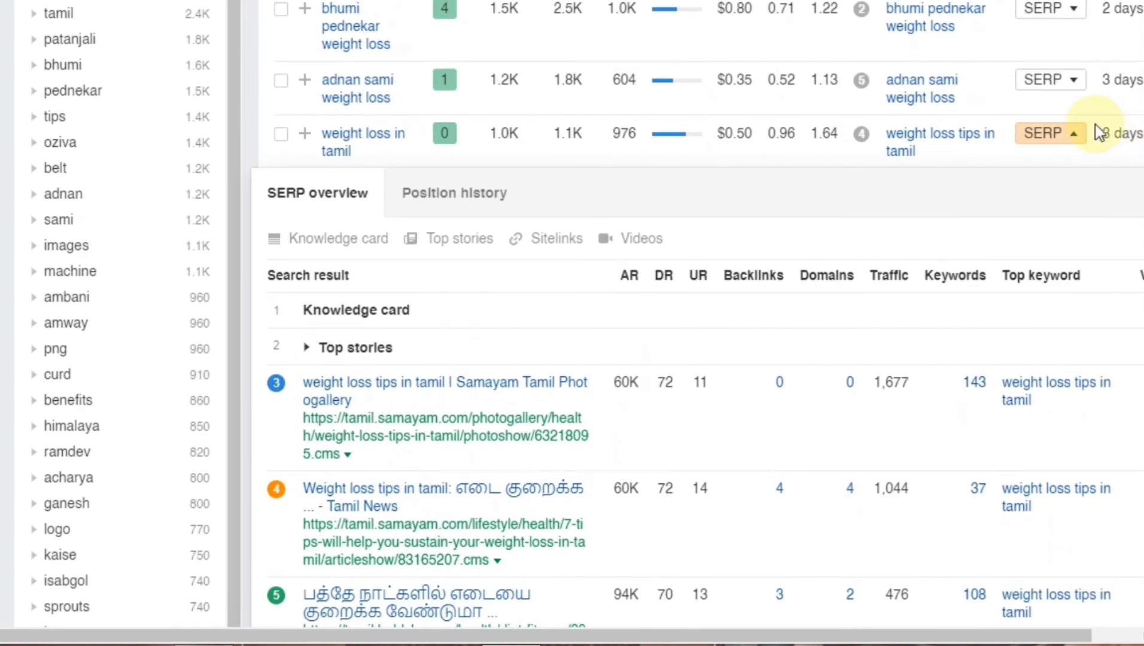
{"action": "left_click", "coordinate": [1071, 136]}
Look through the lower-volume matching terms and their keyword difficulty for further low-competition candidates.
{"action": "scroll", "coordinate": [586, 314], "scroll_direction": "down", "scroll_amount": 7}
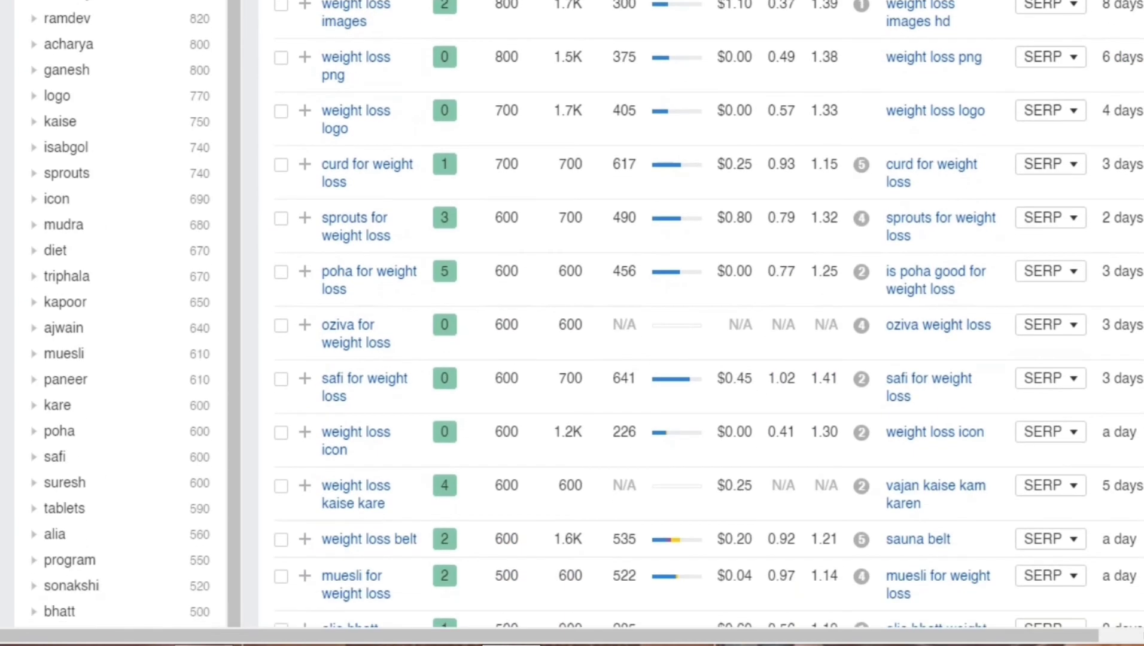
{"action": "scroll", "coordinate": [587, 314], "scroll_direction": "up", "scroll_amount": 2}
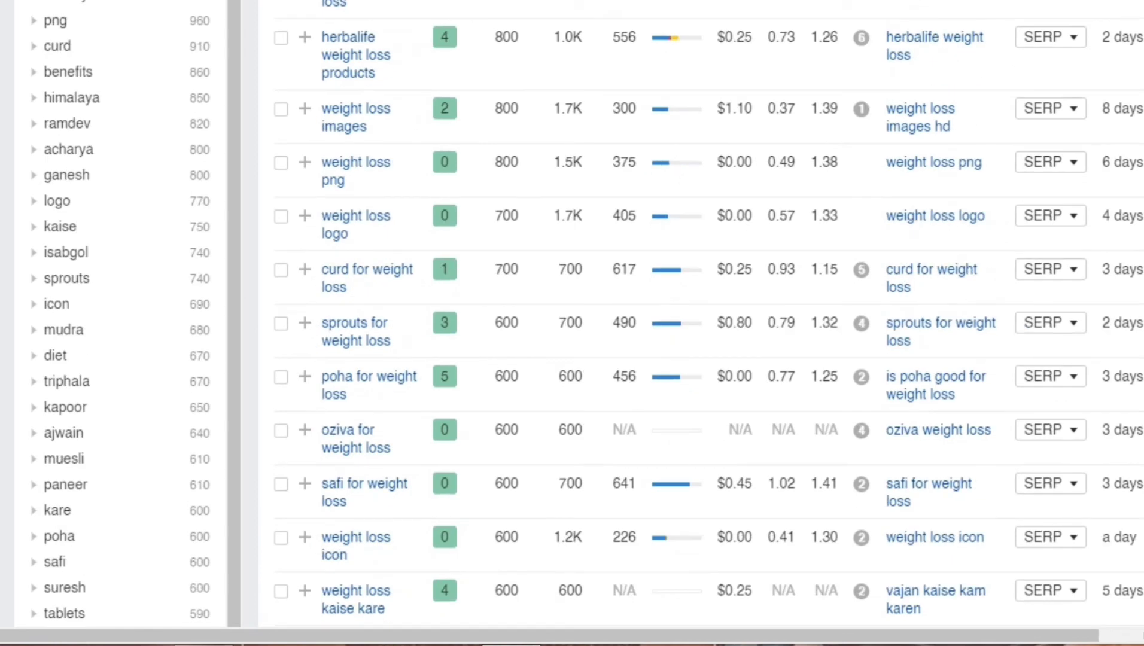
{"action": "scroll", "coordinate": [586, 315], "scroll_direction": "up", "scroll_amount": 13}
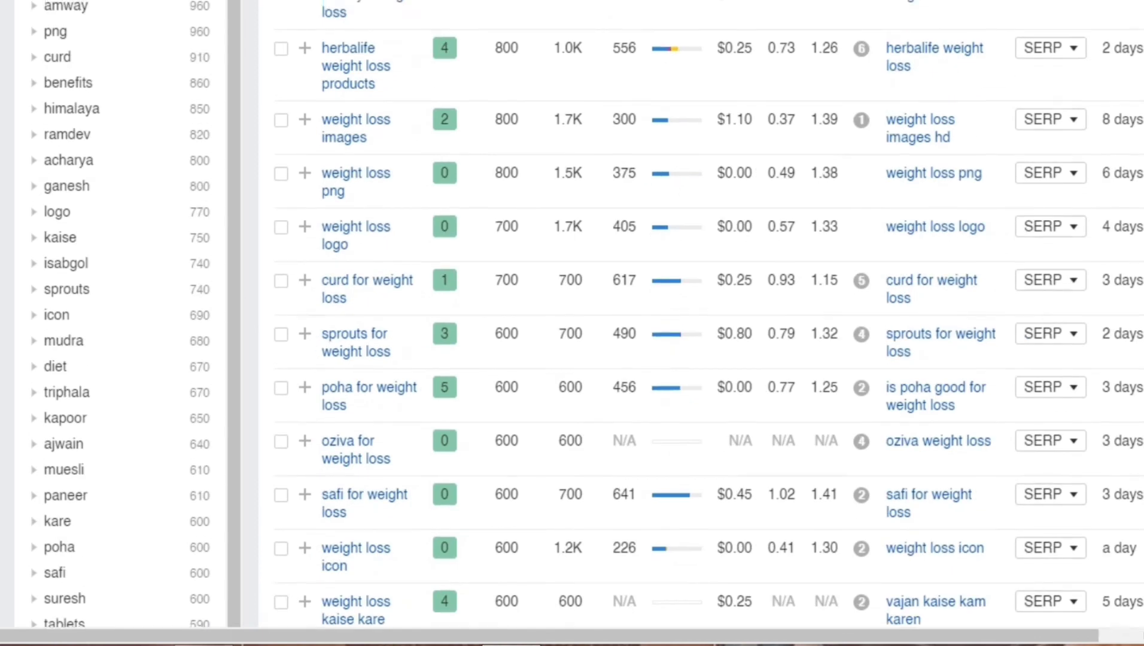